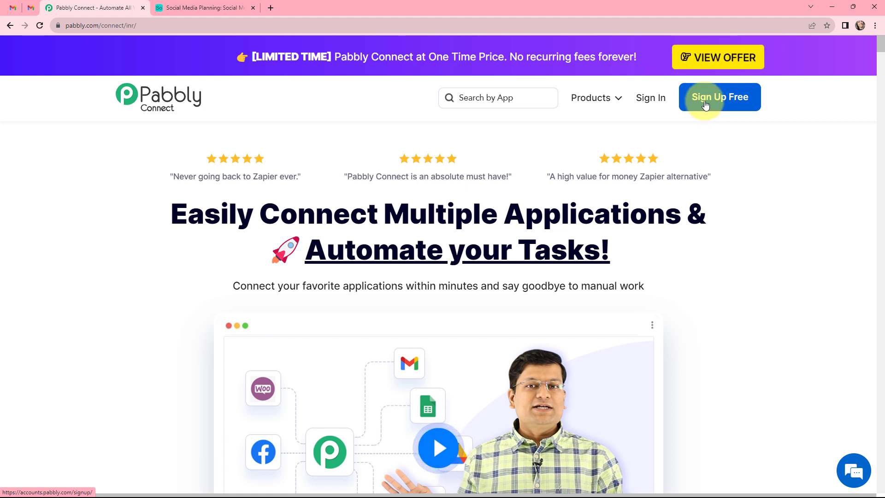
Step: Sign in to Pabbly Connect and create a workflow named "Create an Airtable Record from an Email" in the Airtable folder
{"action": "left_click", "coordinate": [645, 98]}
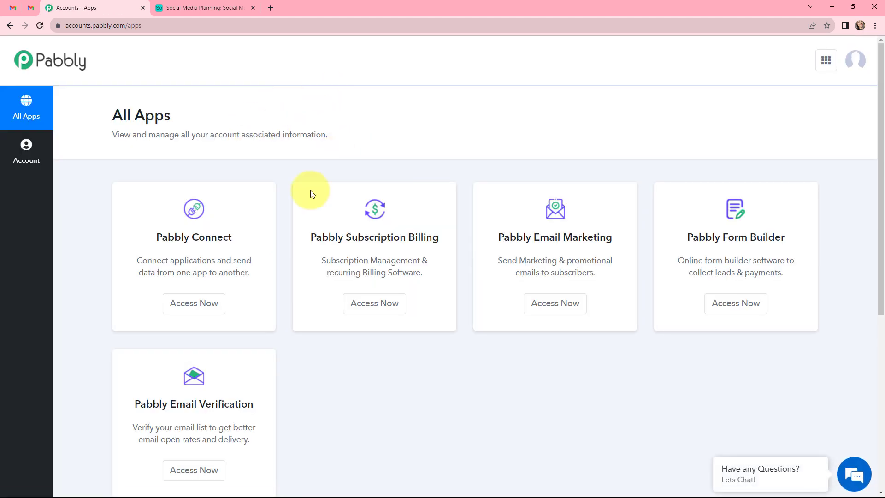
{"action": "left_click", "coordinate": [192, 306]}
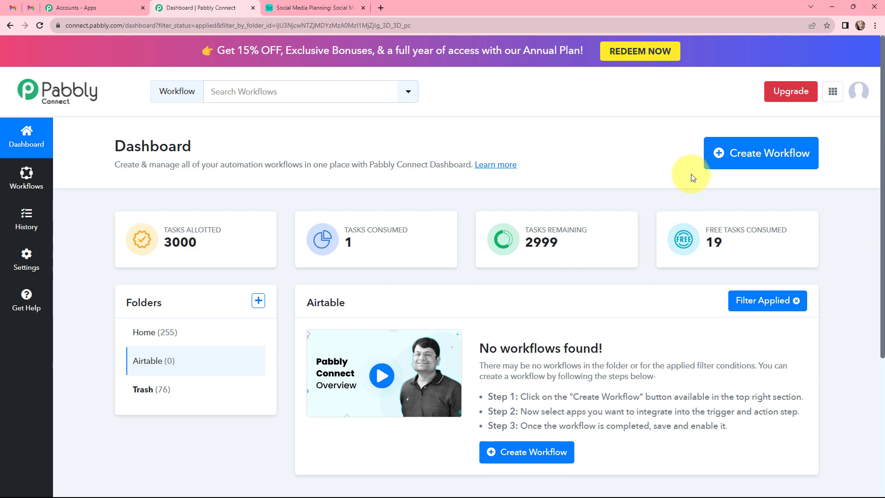
{"action": "left_click", "coordinate": [739, 161]}
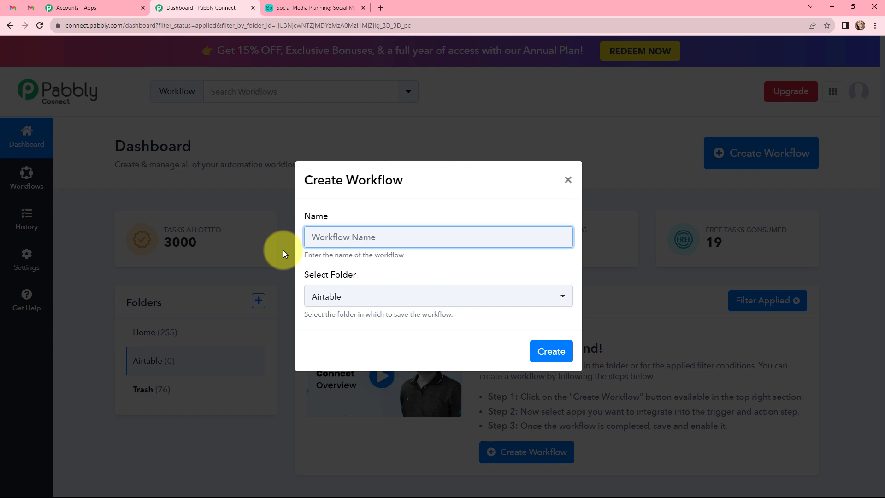
{"action": "type", "text": "Create an Airtable Record from an Email"}
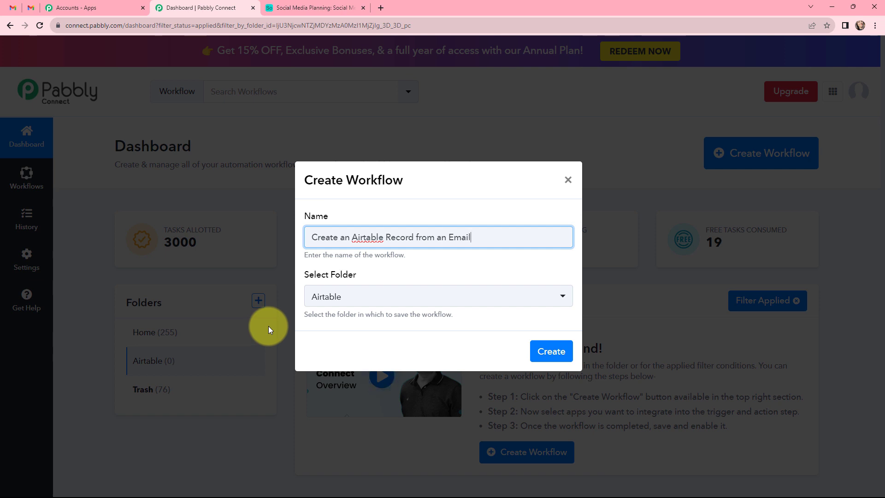
{"action": "left_click", "coordinate": [547, 351]}
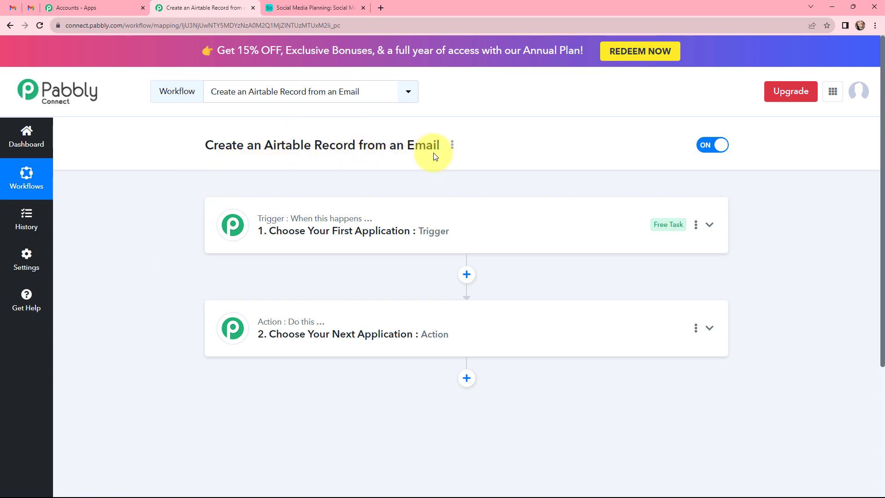
Step: Set Email Parser by Pabbly as the workflow's trigger application and collapse the trigger step
{"action": "left_click", "coordinate": [386, 217]}
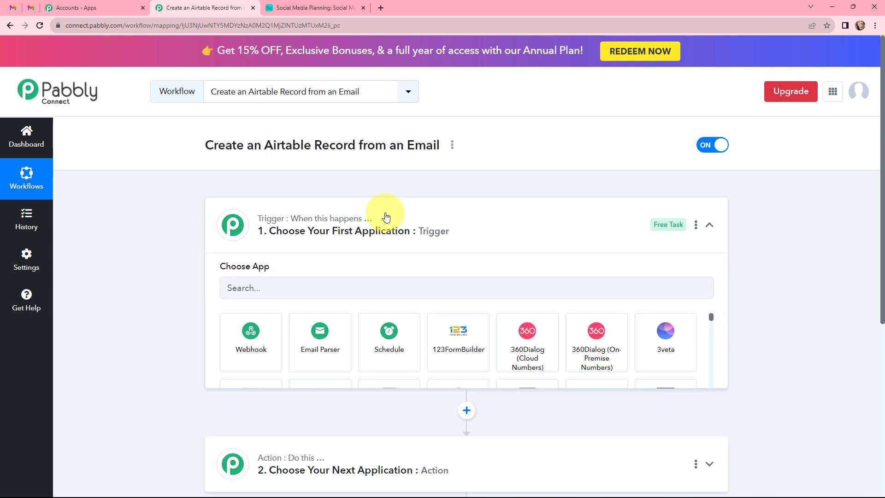
{"action": "left_click", "coordinate": [353, 292]}
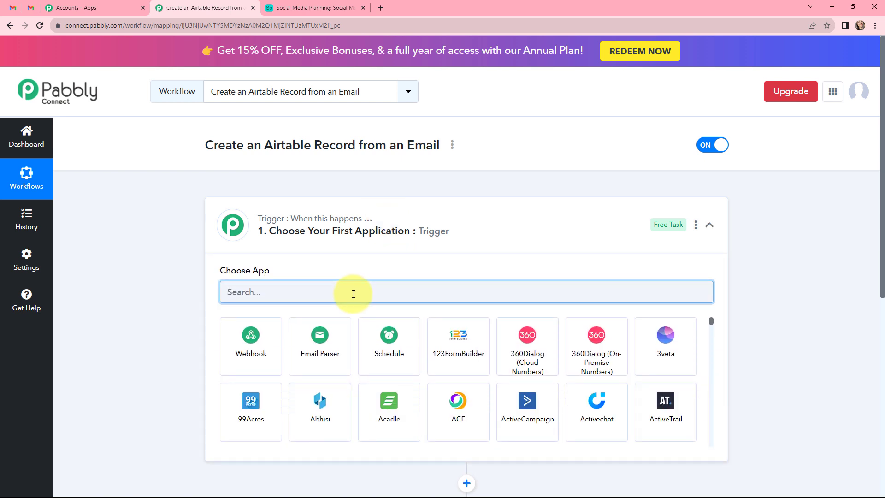
{"action": "type", "text": "email"}
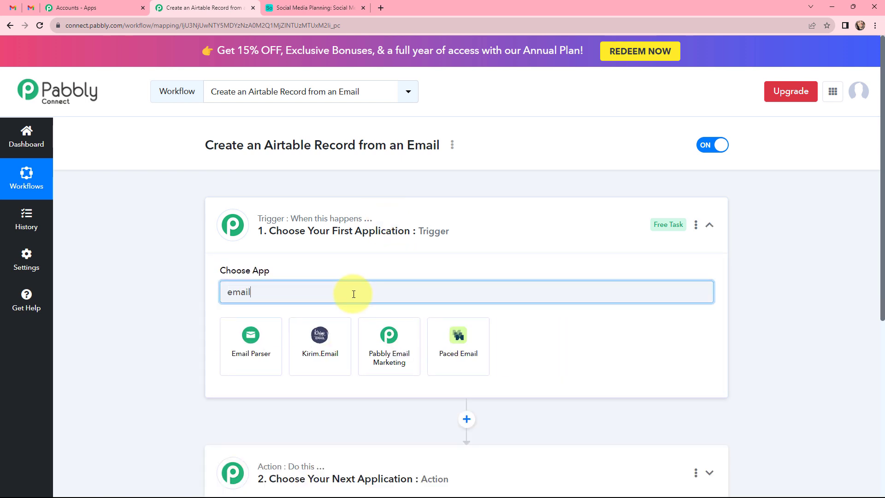
{"action": "left_click", "coordinate": [253, 337]}
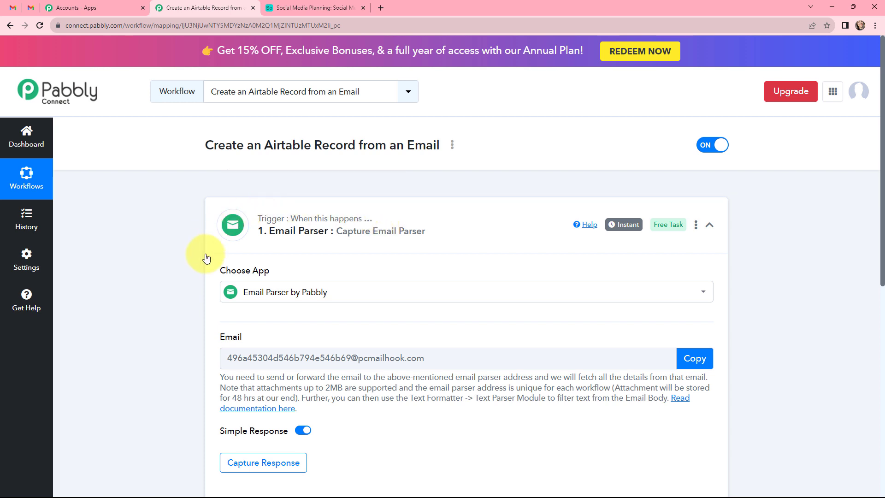
{"action": "left_click", "coordinate": [216, 208]}
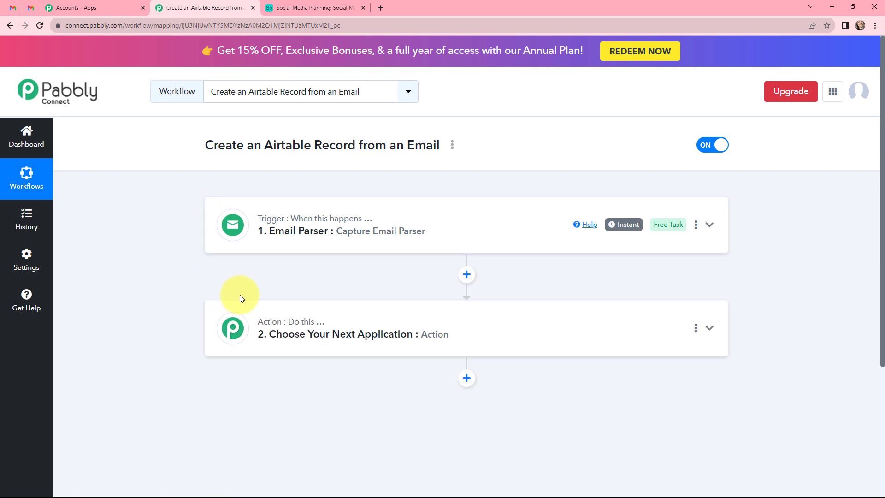
Step: Set Airtable as the workflow's action application with Create Record as the action event
{"action": "left_click", "coordinate": [323, 314]}
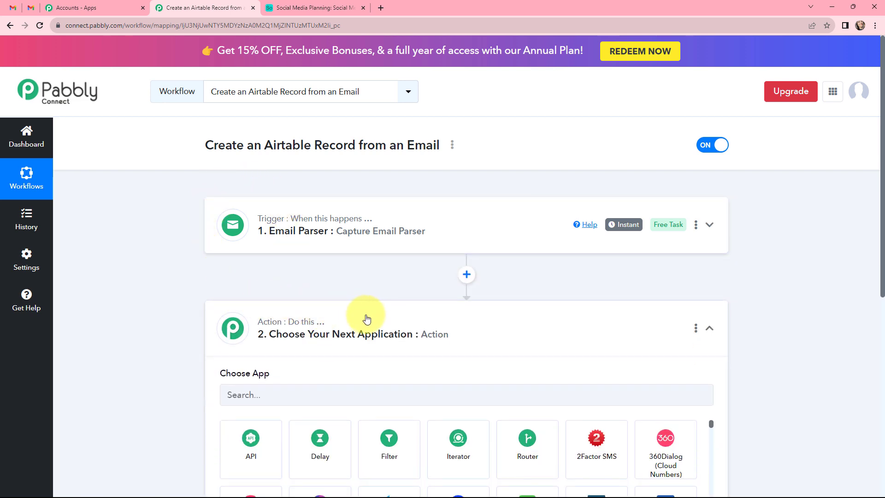
{"action": "scroll", "coordinate": [378, 237], "scroll_direction": "up", "scroll_amount": 1}
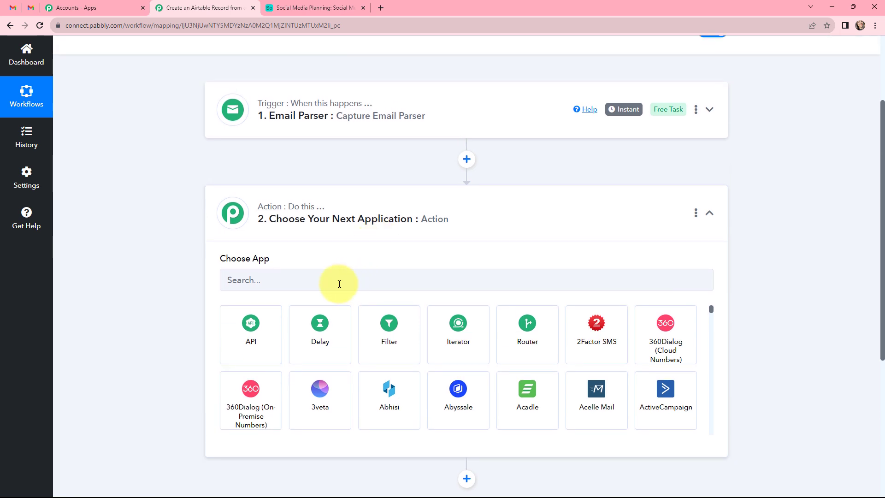
{"action": "left_click", "coordinate": [340, 284]}
{"action": "type", "text": "airt"}
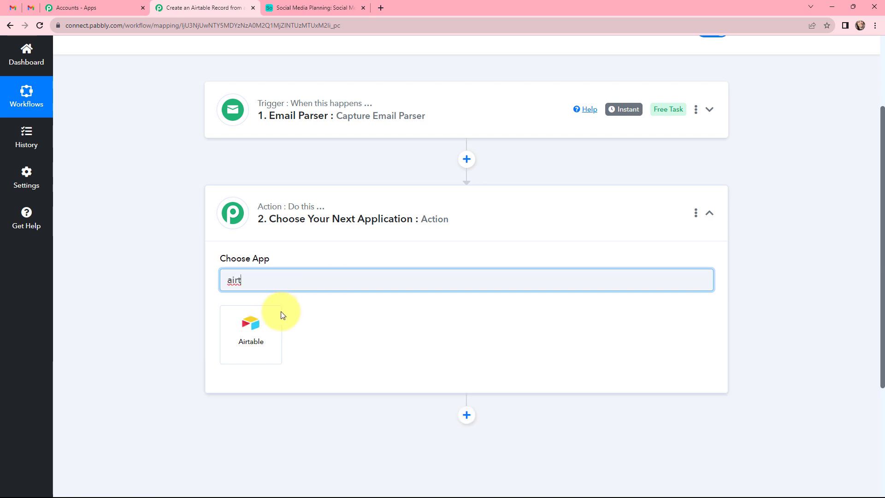
{"action": "left_click", "coordinate": [263, 325]}
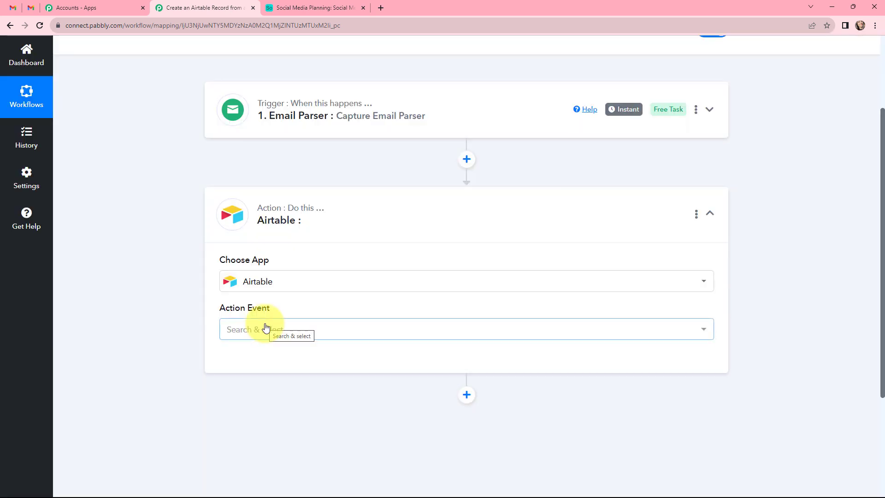
{"action": "left_click", "coordinate": [266, 328]}
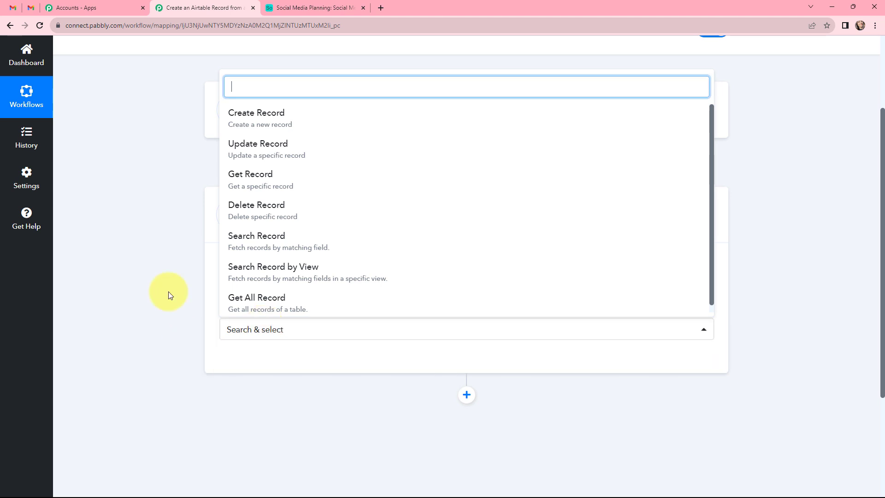
{"action": "left_click", "coordinate": [256, 118]}
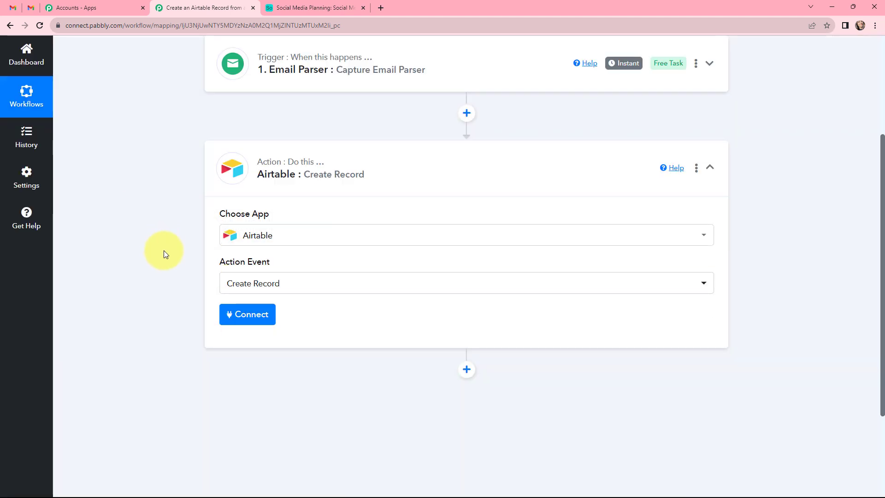
Step: Expand the Email Parser trigger, and switch to Gmail to open its Forwarding and POP/IMAP settings
{"action": "scroll", "coordinate": [164, 250], "scroll_direction": "up", "scroll_amount": 4}
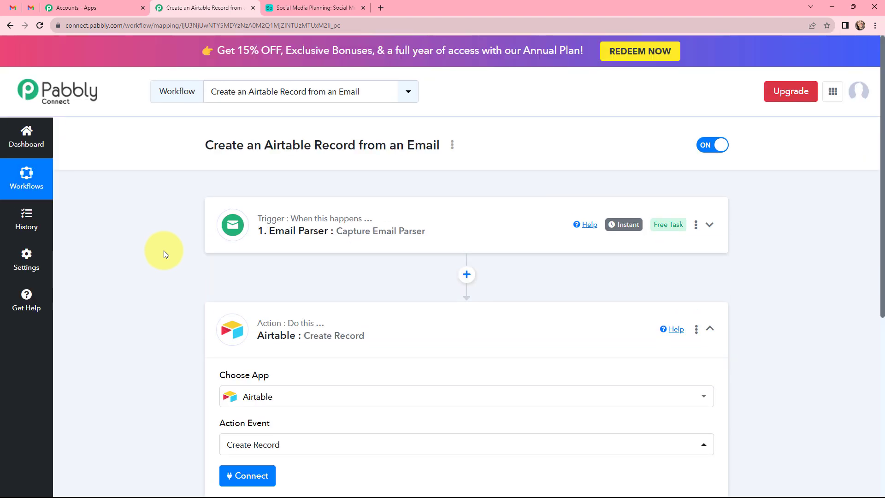
{"action": "left_click", "coordinate": [220, 204]}
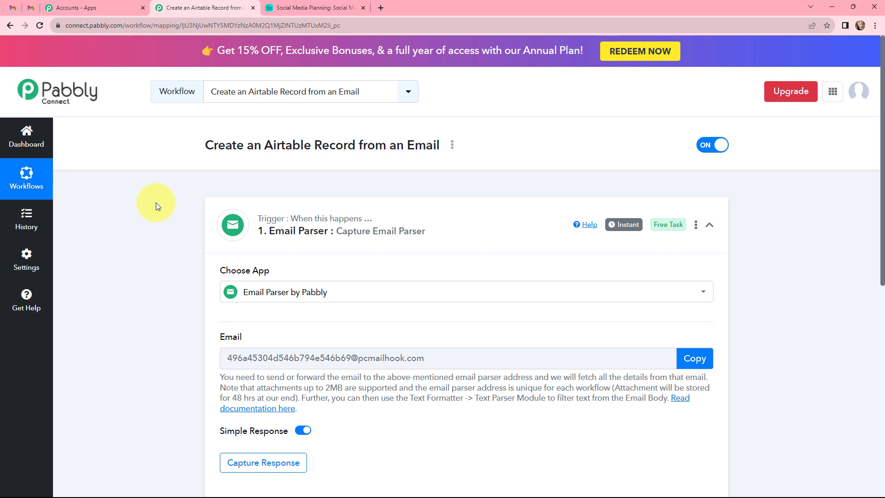
{"action": "left_click", "coordinate": [13, 8]}
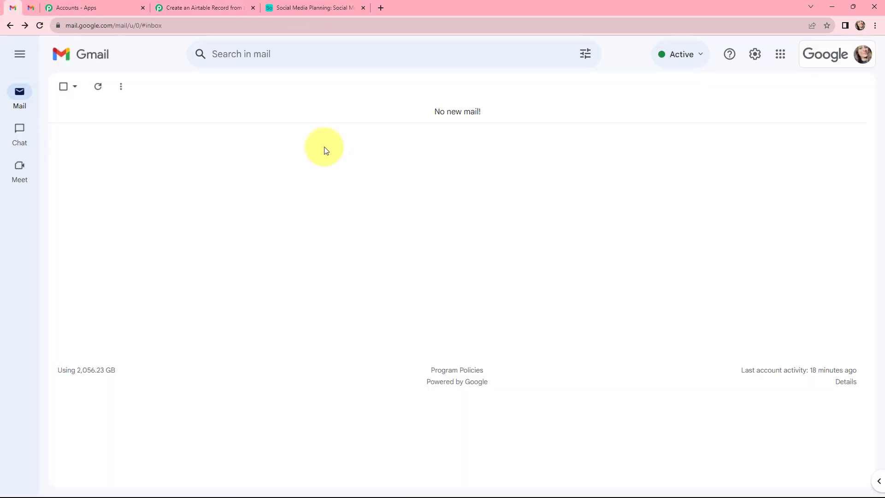
{"action": "left_click", "coordinate": [755, 54]}
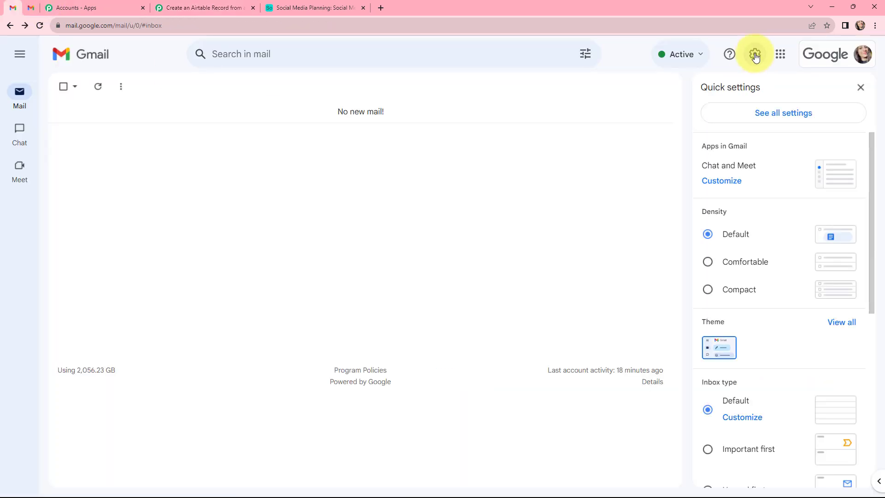
{"action": "left_click", "coordinate": [773, 114]}
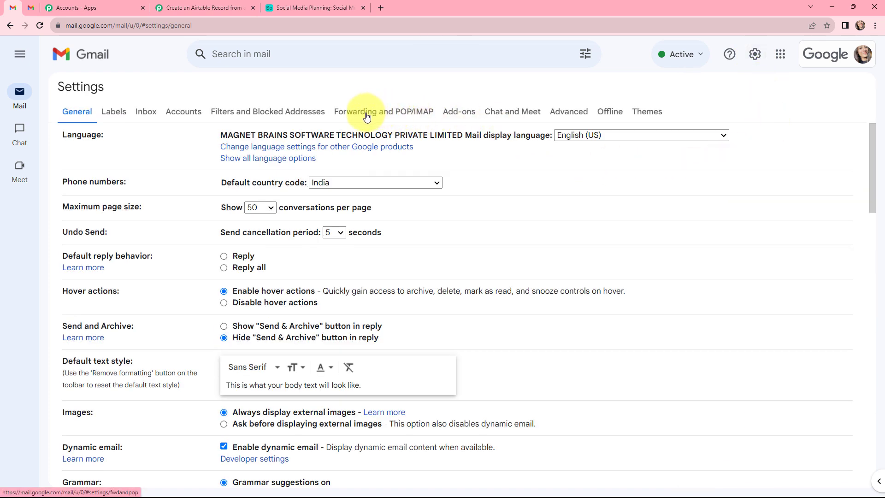
{"action": "left_click", "coordinate": [406, 116]}
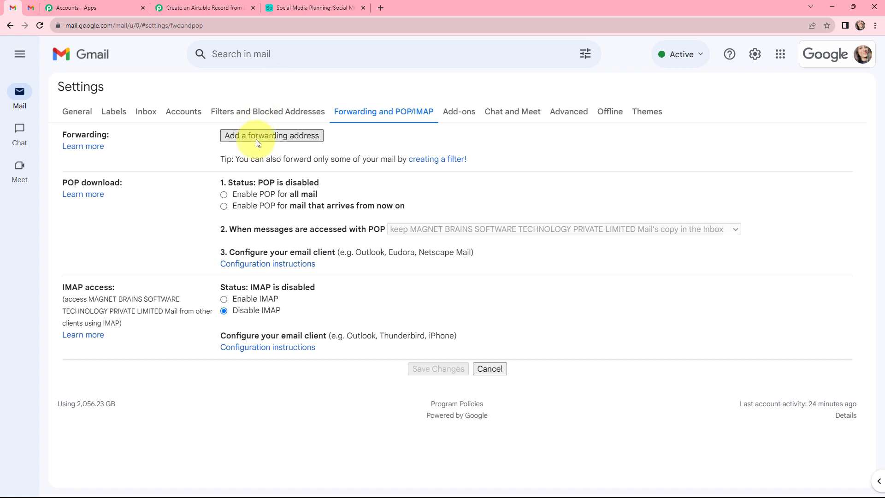
Step: Copy the Email Parser address from the Pabbly Connect trigger and add it as a forwarding address in Gmail
{"action": "left_click", "coordinate": [201, 5]}
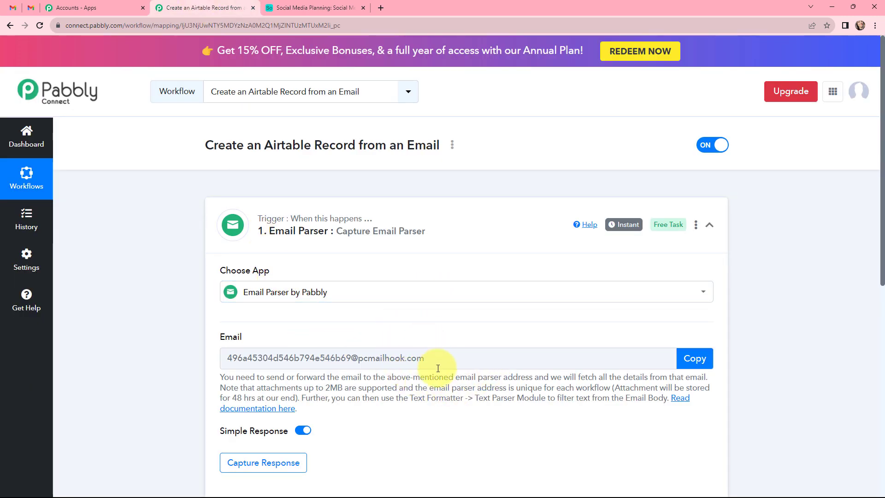
{"action": "left_click", "coordinate": [693, 361]}
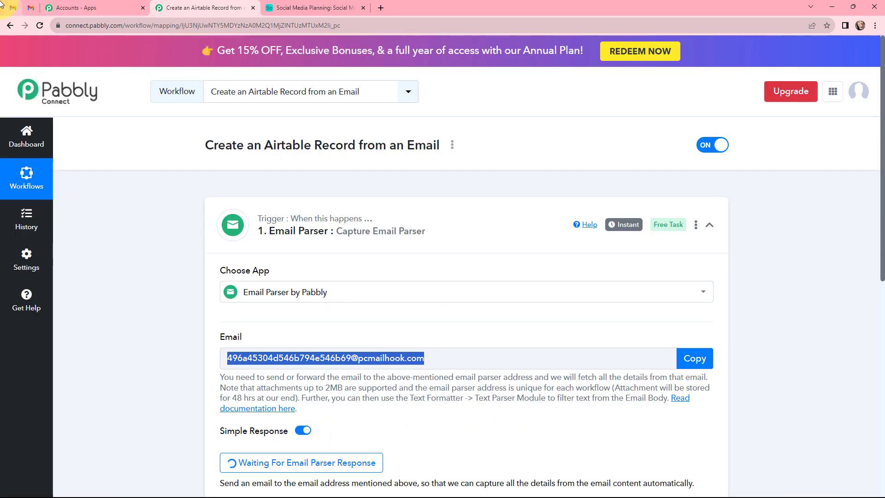
{"action": "left_click", "coordinate": [7, 7]}
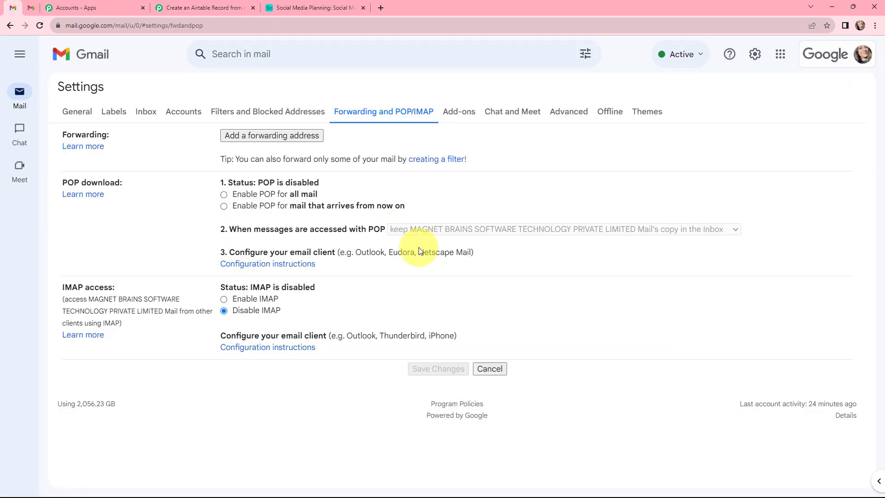
{"action": "left_click", "coordinate": [291, 136]}
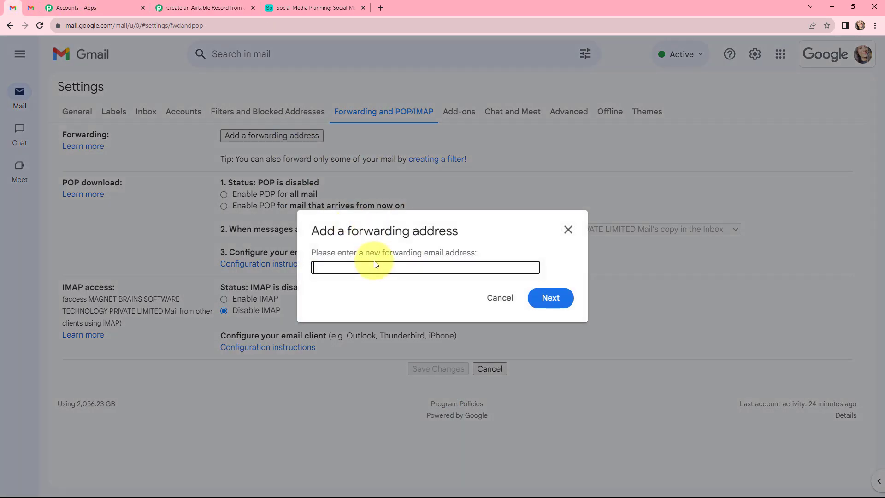
{"action": "key", "text": "ctrl+v"}
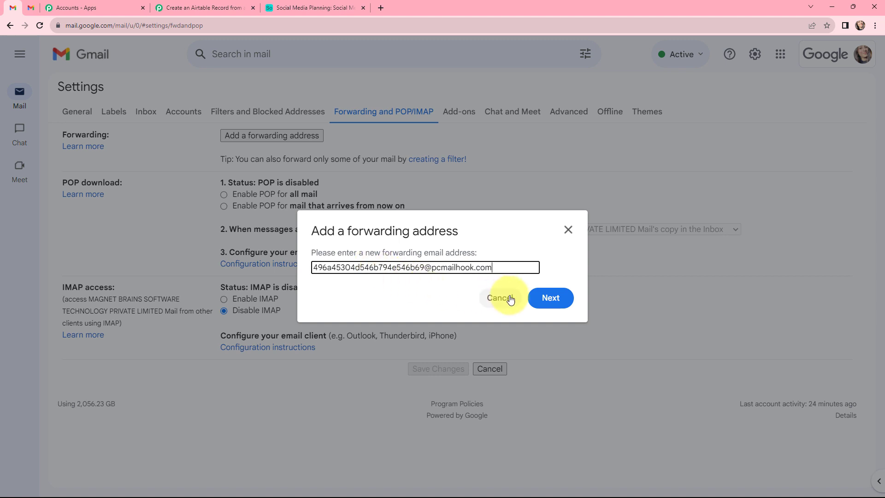
{"action": "left_click", "coordinate": [546, 306]}
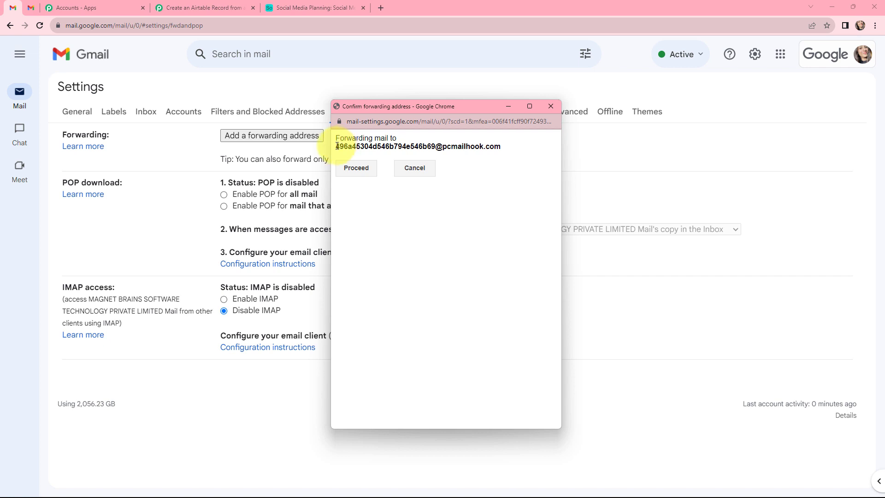
{"action": "left_click_drag", "start_coordinate": [337, 146], "coordinate": [506, 153]}
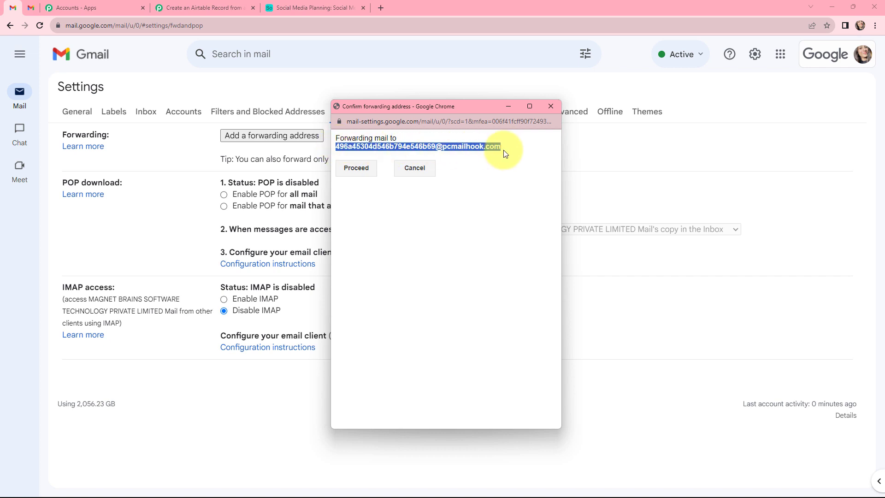
{"action": "left_click", "coordinate": [358, 169]}
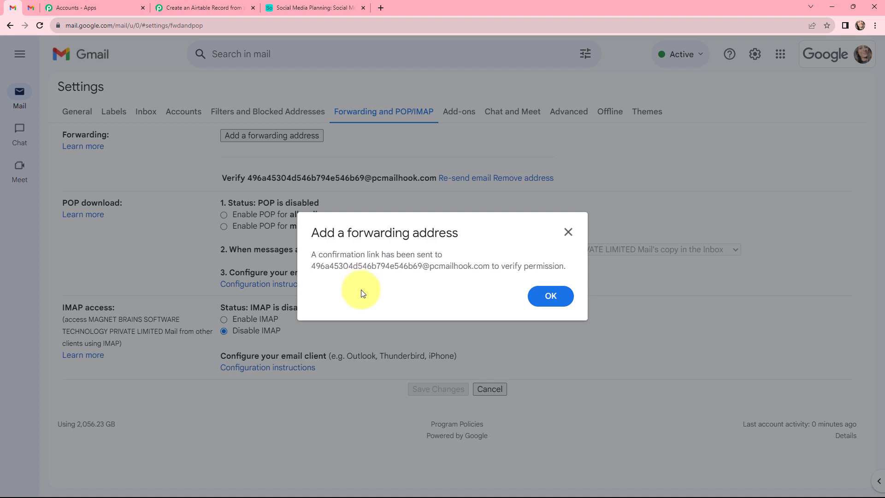
{"action": "left_click", "coordinate": [551, 297]}
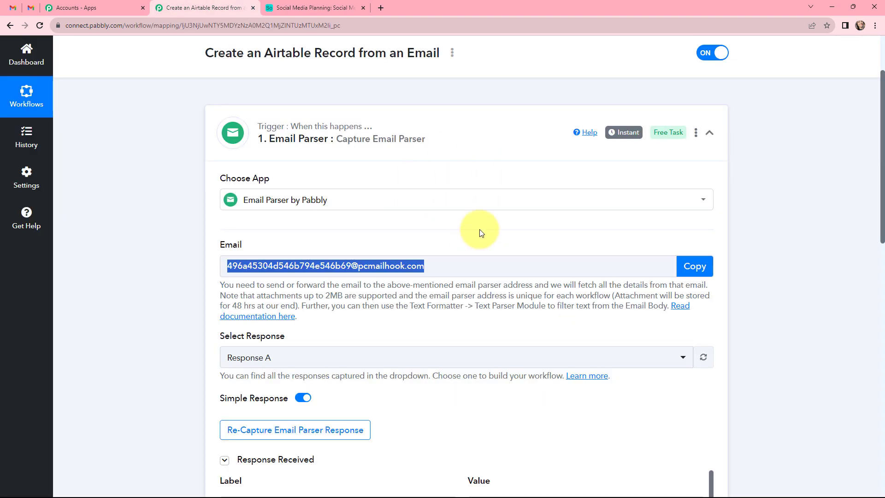
Step: Copy the forwarding confirmation link from the captured response's Body Text in Pabbly Connect and open it in a new browser tab
{"action": "scroll", "coordinate": [480, 228], "scroll_direction": "down", "scroll_amount": 9}
{"action": "scroll", "coordinate": [479, 228], "scroll_direction": "down", "scroll_amount": 5}
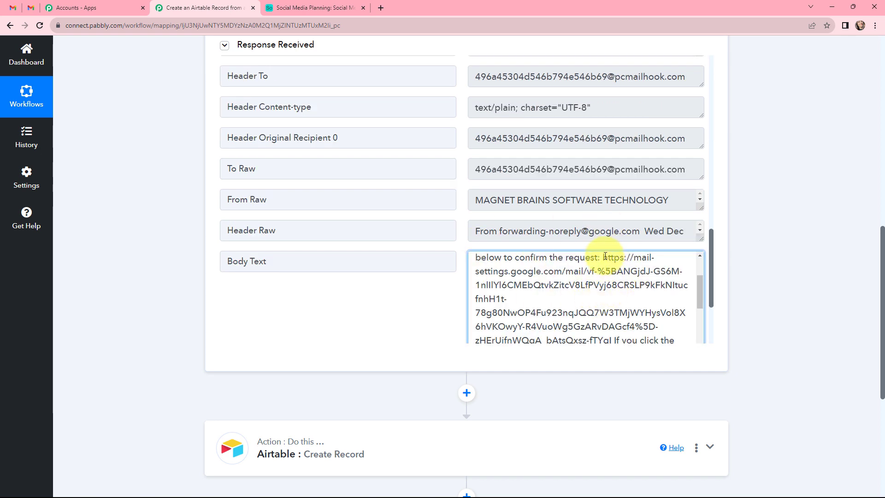
{"action": "left_click_drag", "start_coordinate": [603, 257], "coordinate": [612, 341]}
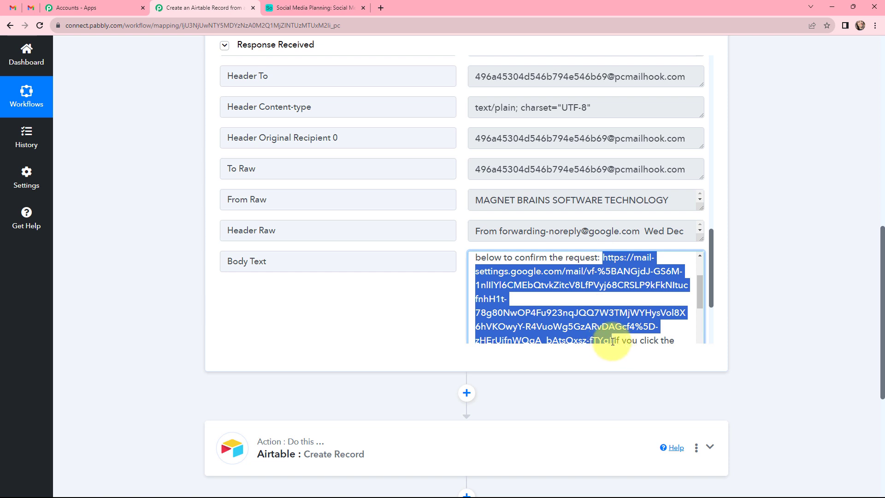
{"action": "left_click", "coordinate": [380, 8]}
{"action": "key", "text": "ctrl+v"}
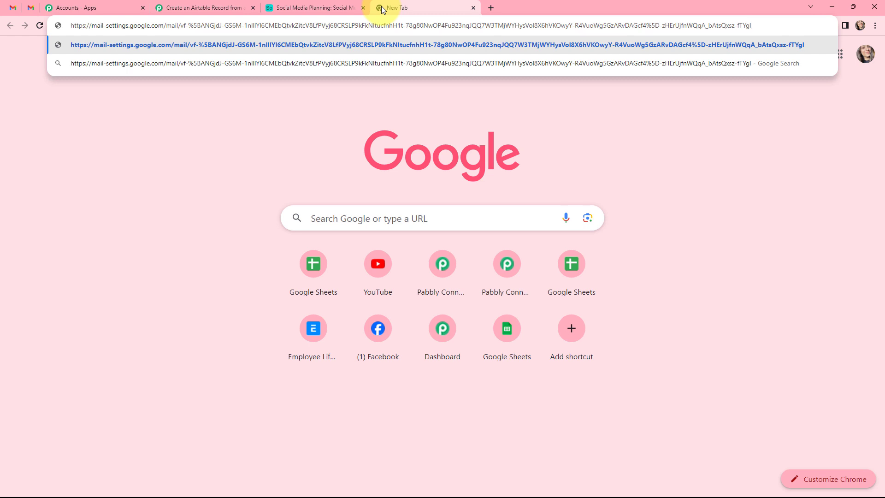
{"action": "key", "text": "Return"}
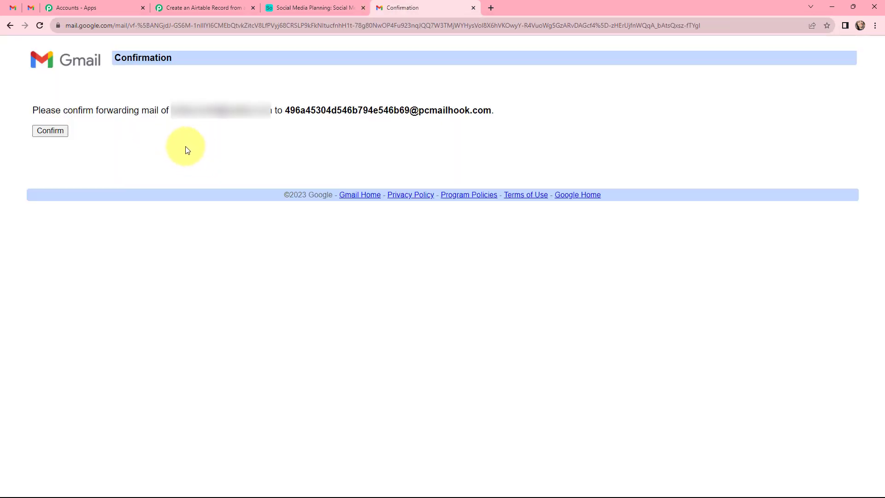
Step: Confirm the forwarding request, enable forwarding a copy of incoming Gmail to the Email Parser address, and save the changes
{"action": "left_click", "coordinate": [50, 132]}
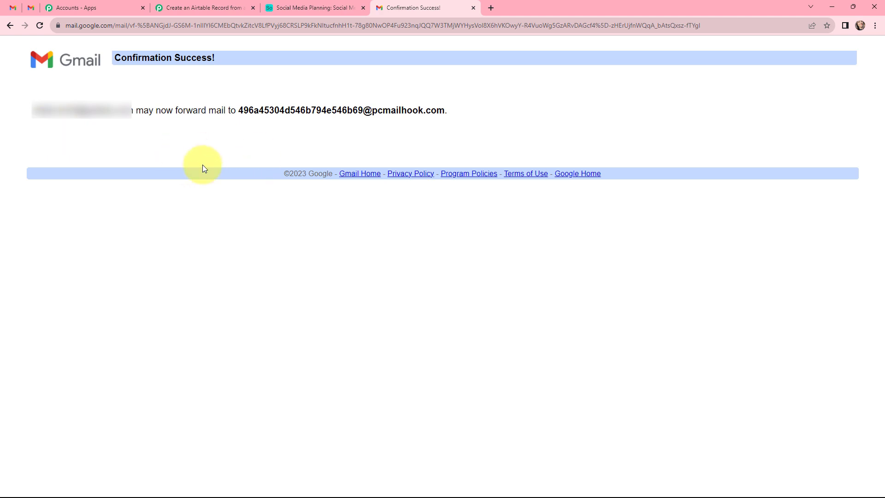
{"action": "left_click", "coordinate": [13, 8]}
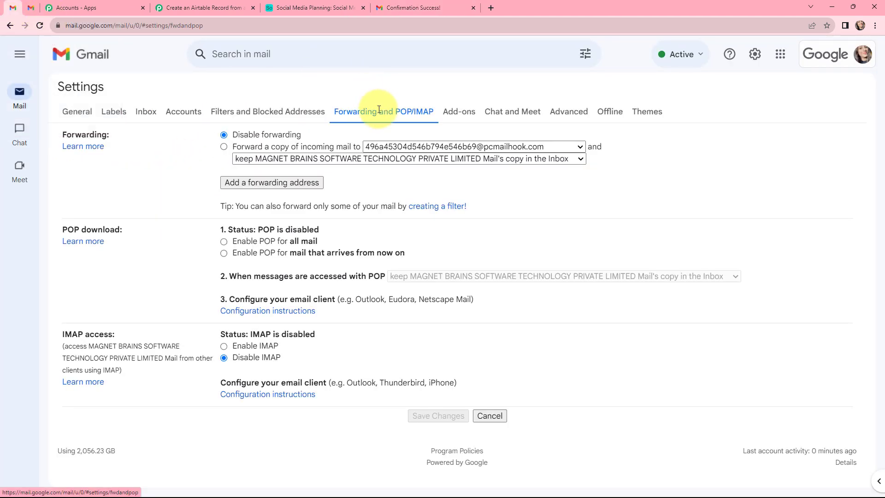
{"action": "left_click", "coordinate": [224, 148]}
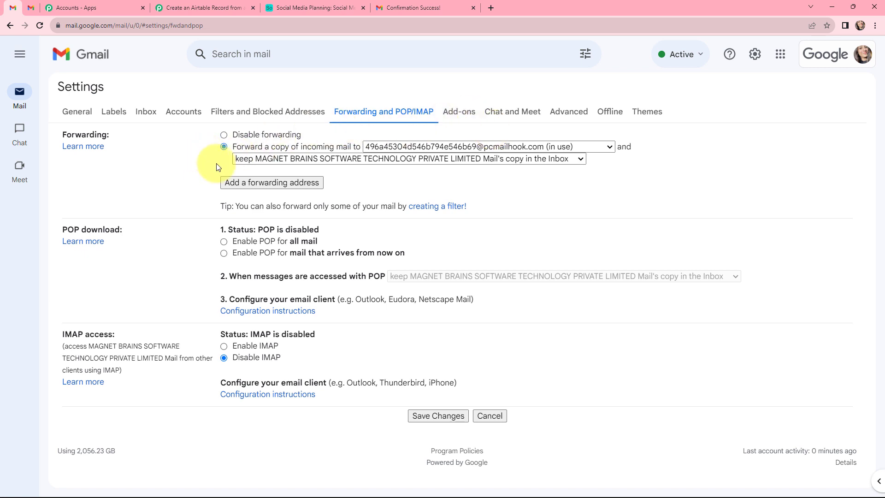
{"action": "left_click", "coordinate": [445, 416]}
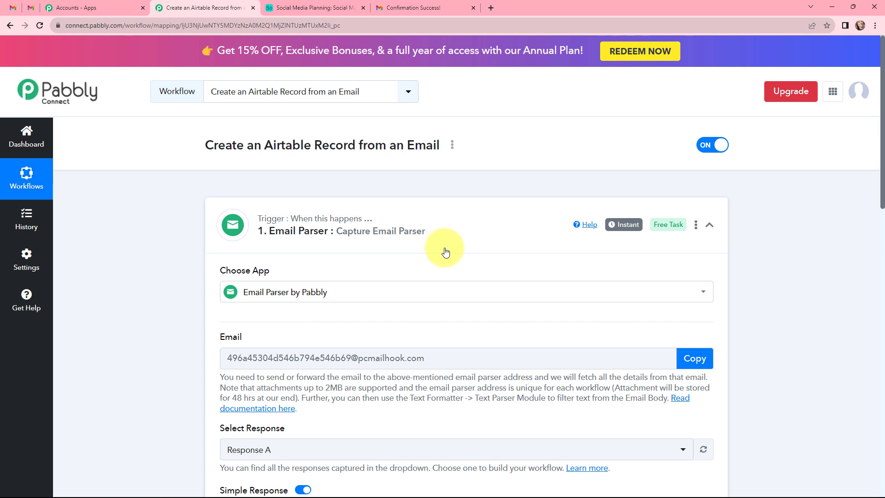
Step: Switch to Pabbly Connect and start re-capturing the Email Parser trigger's response
{"action": "mouse_move", "coordinate": [627, 225]}
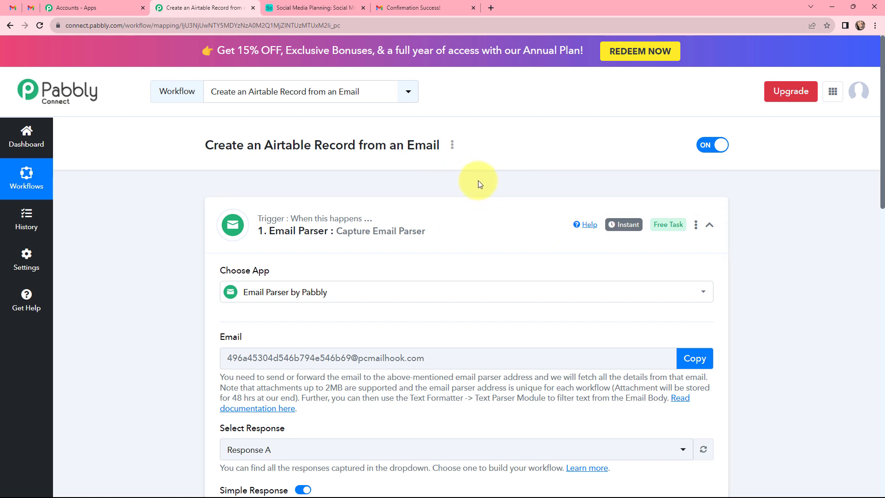
{"action": "scroll", "coordinate": [468, 185], "scroll_direction": "down", "scroll_amount": 1}
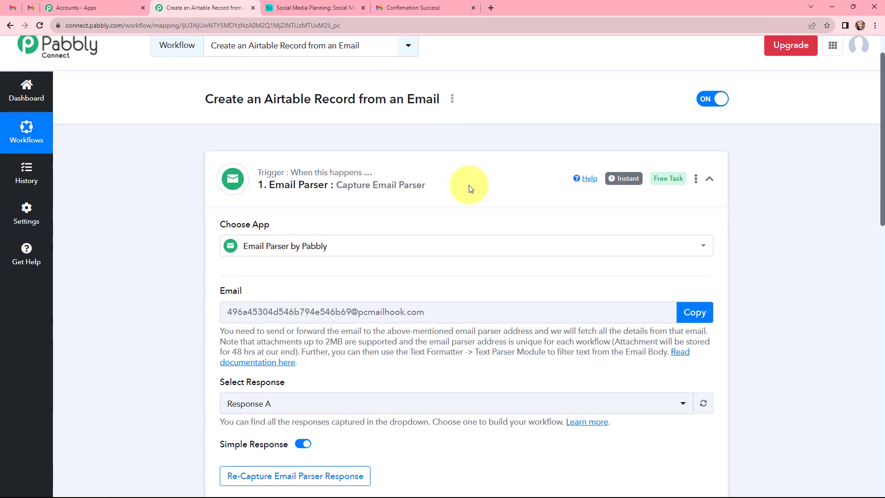
{"action": "left_click", "coordinate": [319, 475]}
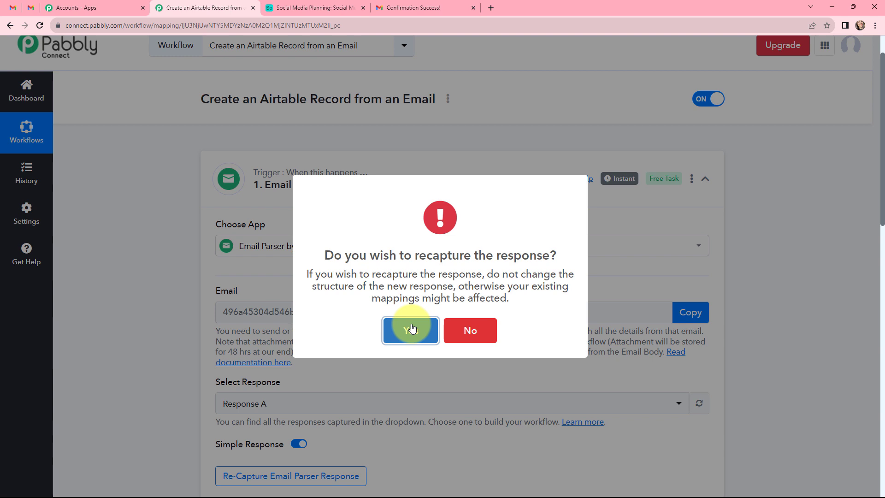
{"action": "left_click", "coordinate": [411, 329]}
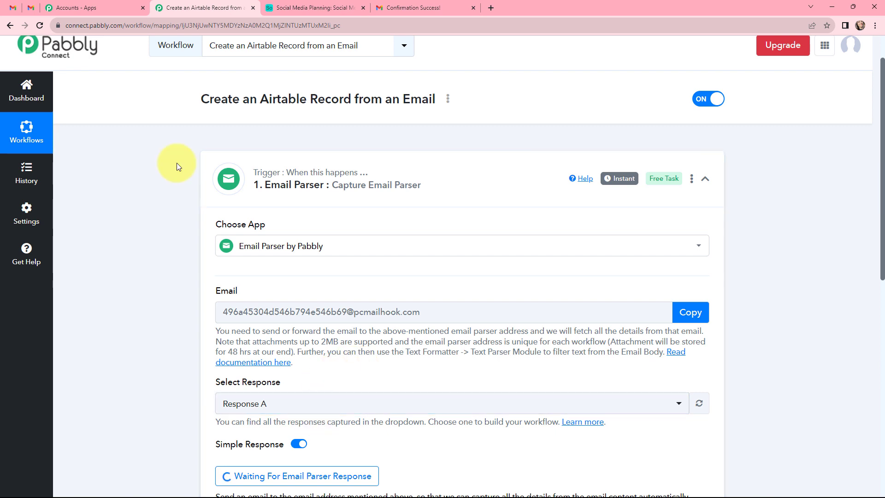
Step: Examine the "Social Media Planning- Airtable" email in Gmail and compare it with the Body Text captured in the Pabbly Connect trigger response
{"action": "left_click", "coordinate": [28, 7]}
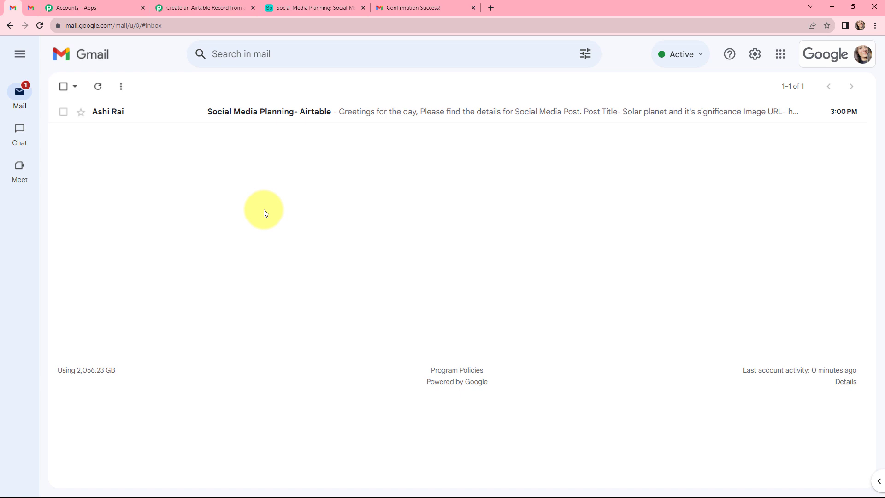
{"action": "left_click", "coordinate": [186, 112]}
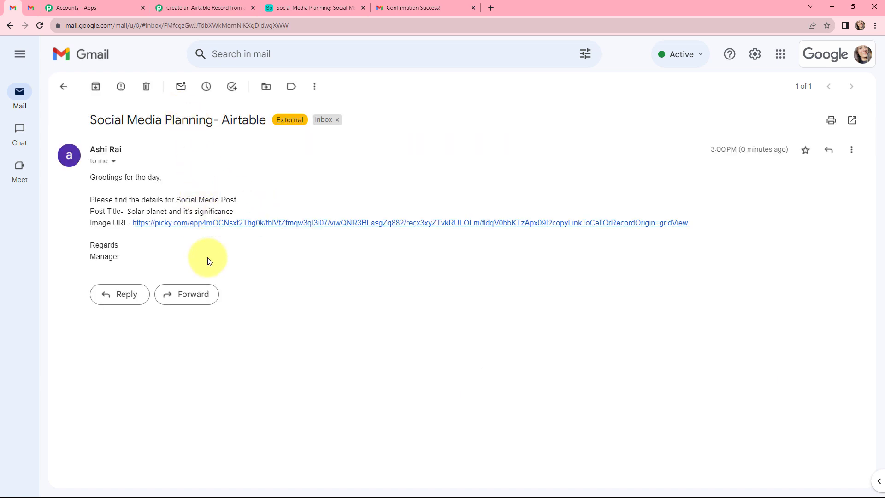
{"action": "left_click", "coordinate": [196, 7]}
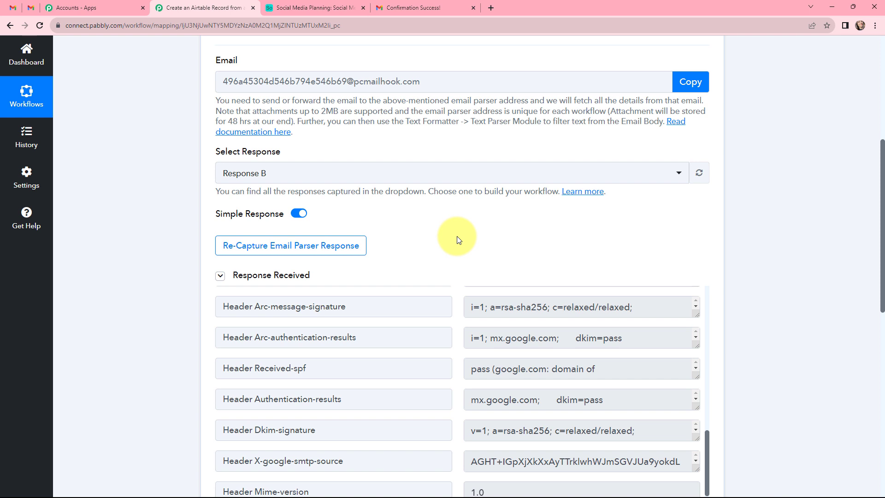
{"action": "scroll", "coordinate": [458, 236], "scroll_direction": "down", "scroll_amount": 3}
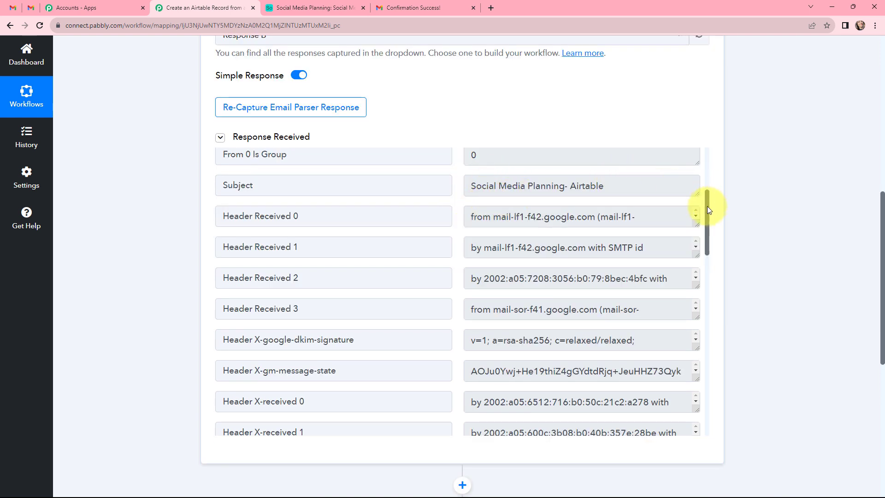
{"action": "scroll", "coordinate": [707, 206], "scroll_direction": "down", "scroll_amount": 10}
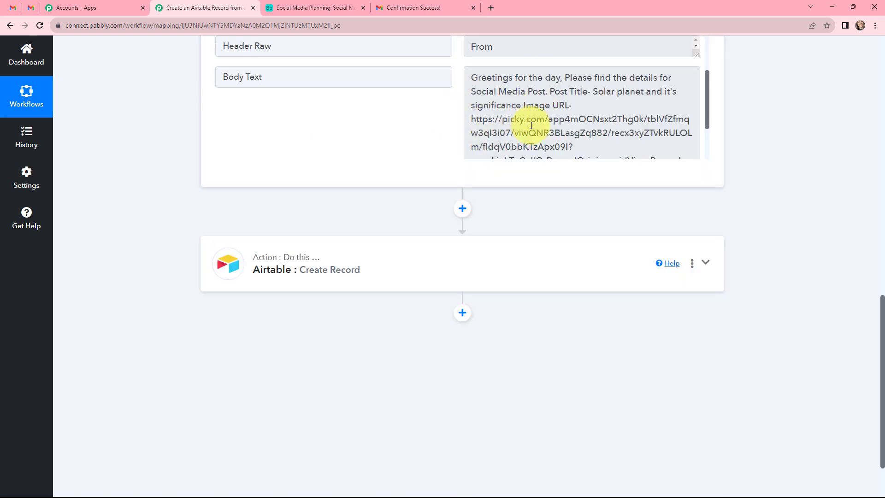
{"action": "left_click_drag", "start_coordinate": [467, 77], "coordinate": [539, 152]}
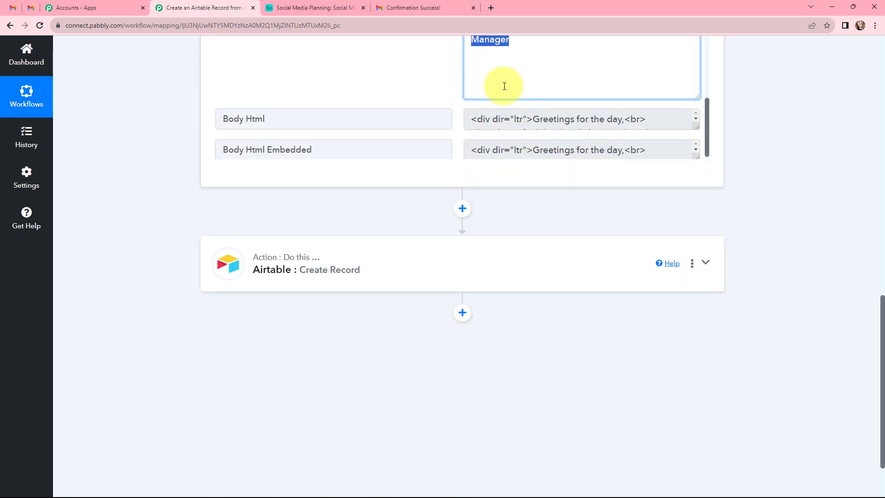
{"action": "scroll", "coordinate": [432, 127], "scroll_direction": "up", "scroll_amount": 3}
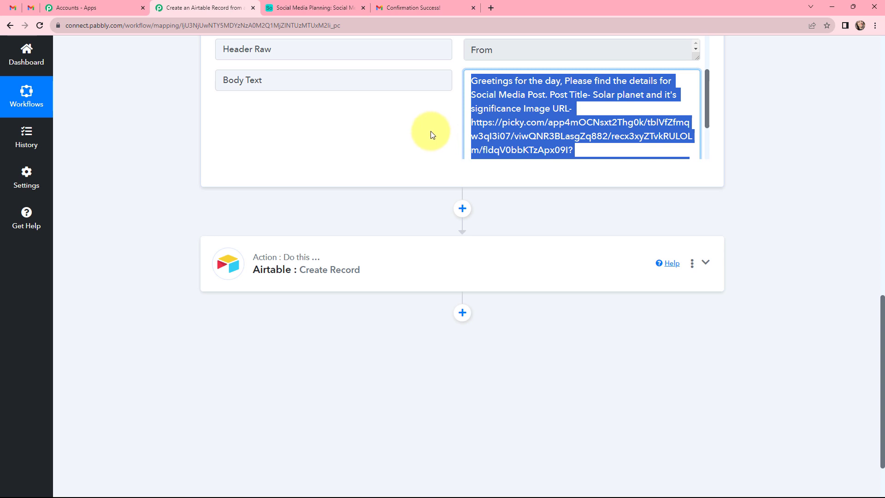
{"action": "scroll", "coordinate": [432, 134], "scroll_direction": "up", "scroll_amount": 15}
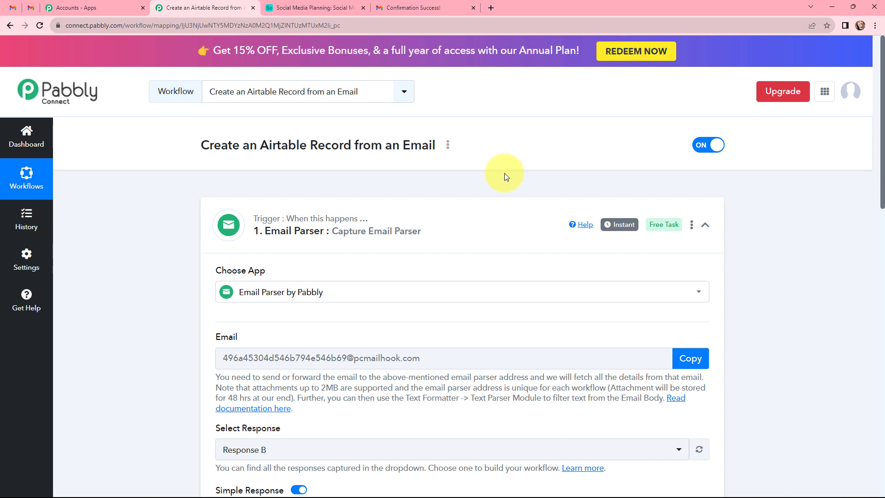
Step: Collapse the Email Parser trigger, insert a Filter by Pabbly action before Airtable with the Filter Values event, and connect it
{"action": "left_click", "coordinate": [367, 206]}
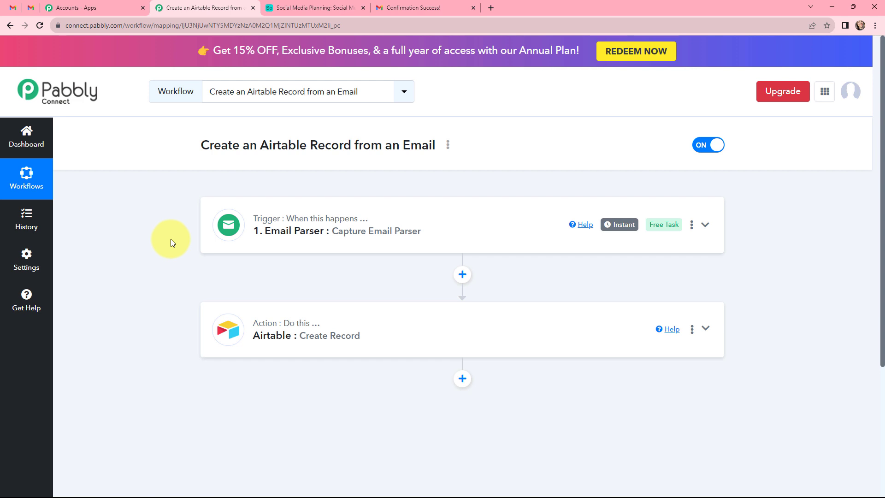
{"action": "left_click", "coordinate": [463, 275]}
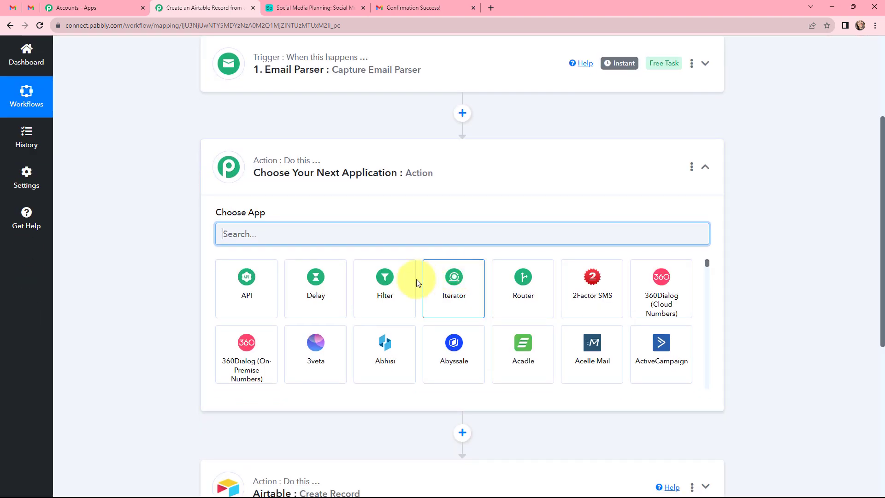
{"action": "left_click", "coordinate": [388, 280]}
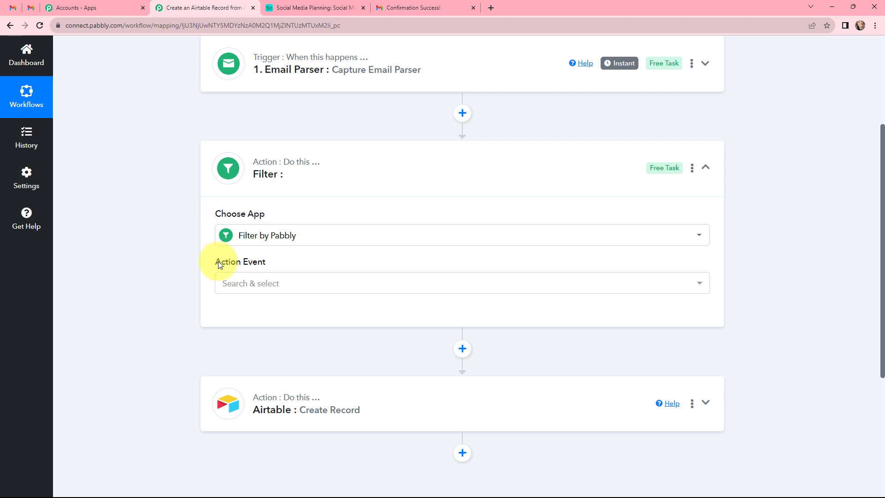
{"action": "left_click", "coordinate": [226, 286]}
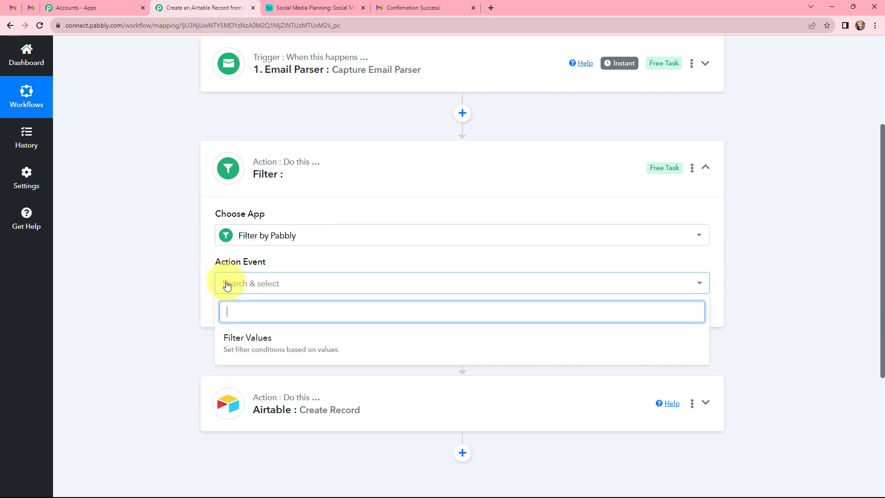
{"action": "left_click", "coordinate": [243, 346]}
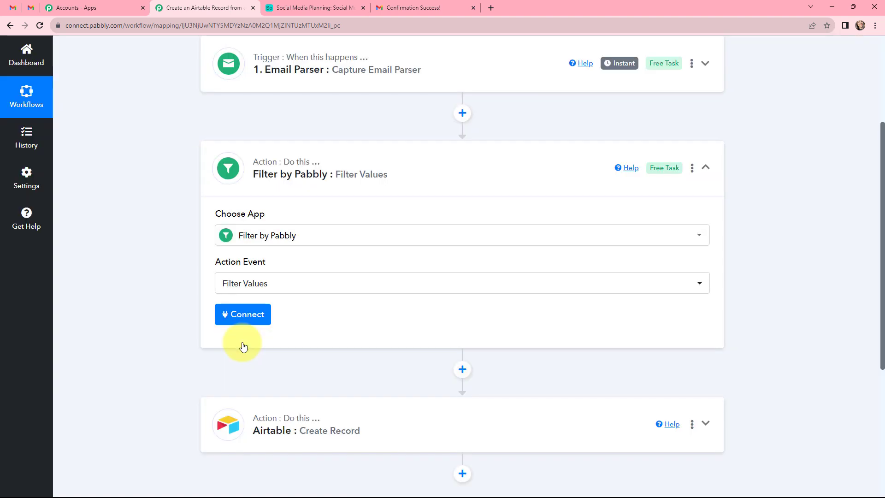
{"action": "left_click", "coordinate": [238, 317]}
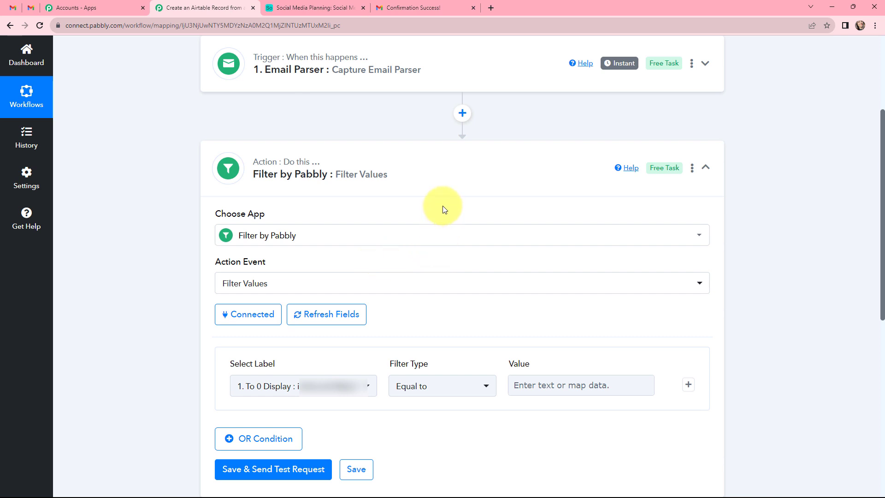
Step: Set the filter condition's label to the Email Parser's Header Subject
{"action": "scroll", "coordinate": [446, 205], "scroll_direction": "down", "scroll_amount": 1}
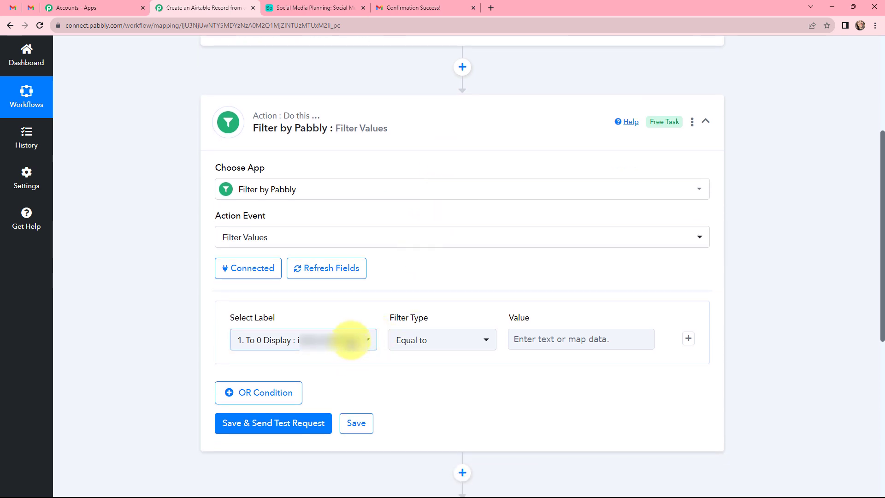
{"action": "left_click", "coordinate": [352, 339]}
{"action": "type", "text": "su"}
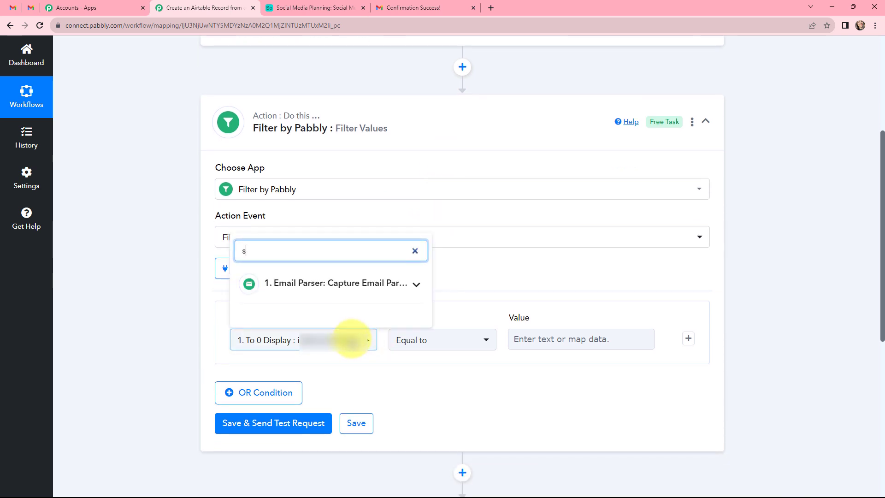
{"action": "left_click", "coordinate": [371, 280]}
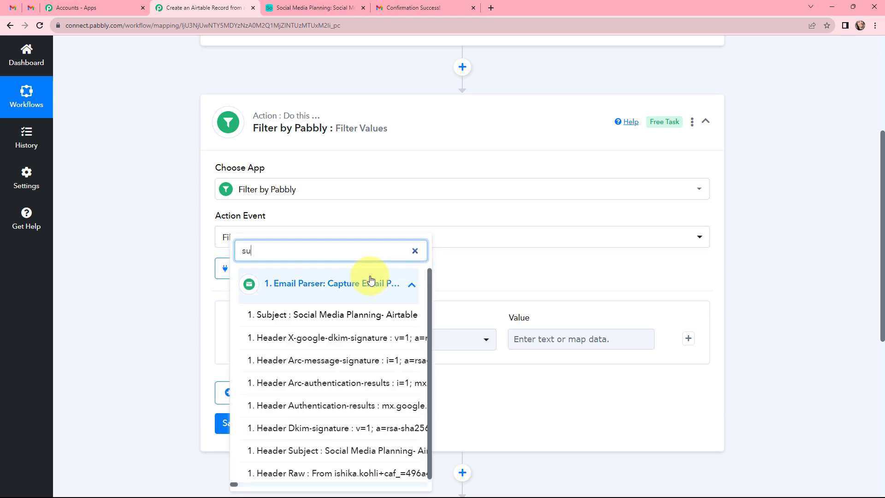
{"action": "type", "text": "bj"}
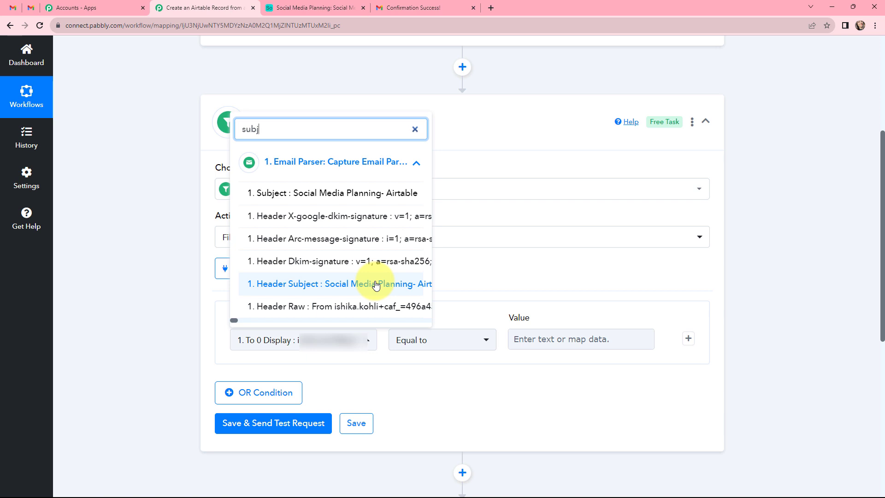
{"action": "left_click", "coordinate": [376, 284]}
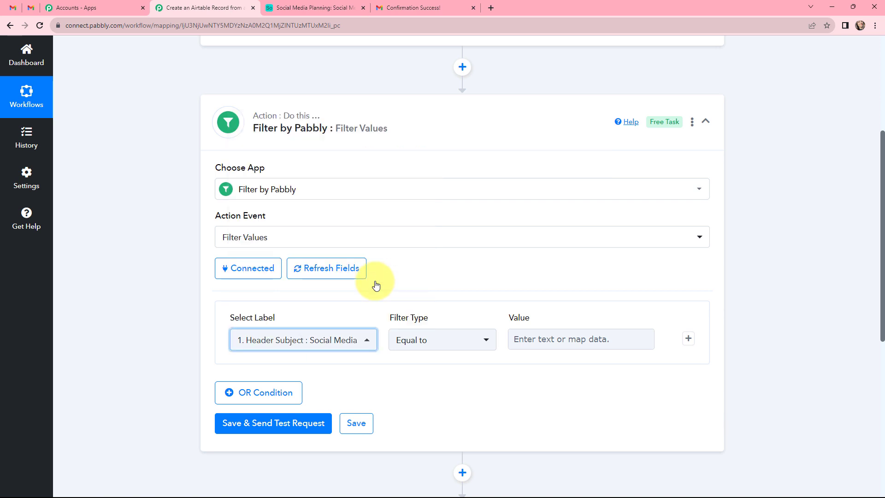
Step: Set the filter type to Contains with the value "Social Media Planning", and save the filter with a test request
{"action": "left_click", "coordinate": [413, 340]}
{"action": "left_click", "coordinate": [393, 153]}
{"action": "left_click", "coordinate": [531, 340]}
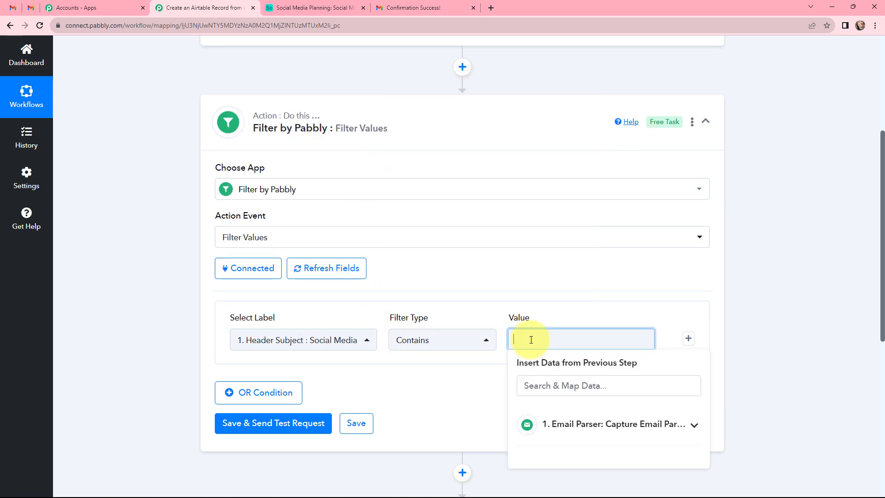
{"action": "type", "text": "Social Media Plann"}
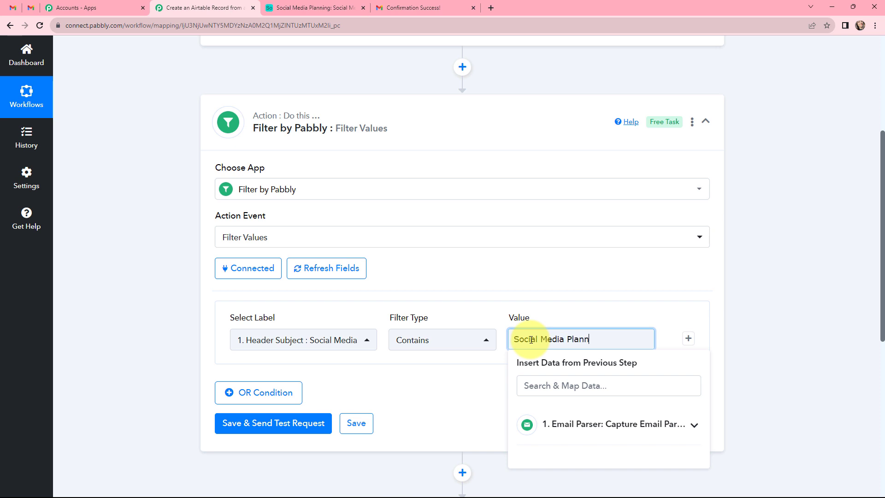
{"action": "type", "text": "ing"}
{"action": "left_click", "coordinate": [497, 321]}
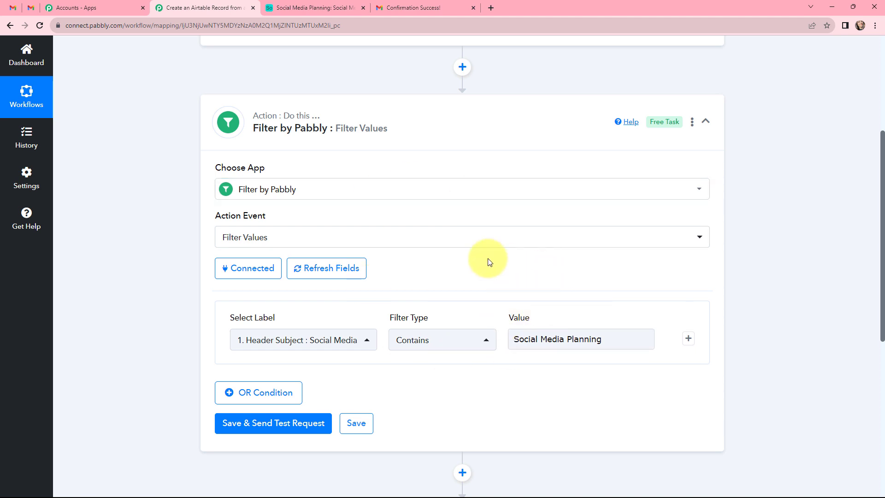
{"action": "scroll", "coordinate": [487, 258], "scroll_direction": "down", "scroll_amount": 3}
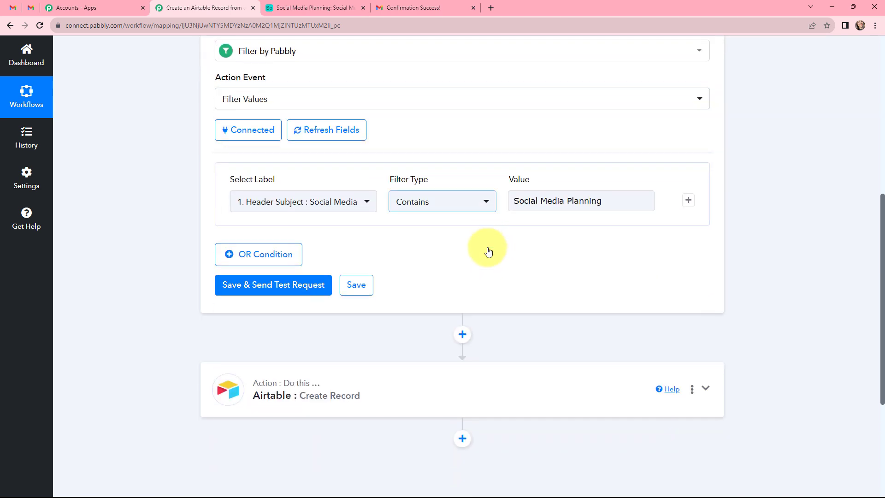
{"action": "left_click", "coordinate": [276, 286]}
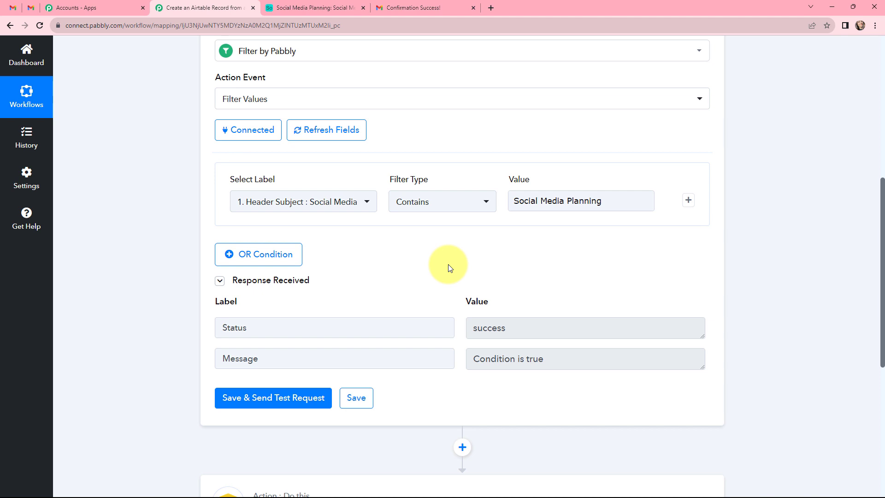
Step: Expand the Airtable Create Record action, start a new Airtable connection, and read its instructions for obtaining a personal access token
{"action": "scroll", "coordinate": [450, 267], "scroll_direction": "down", "scroll_amount": 6}
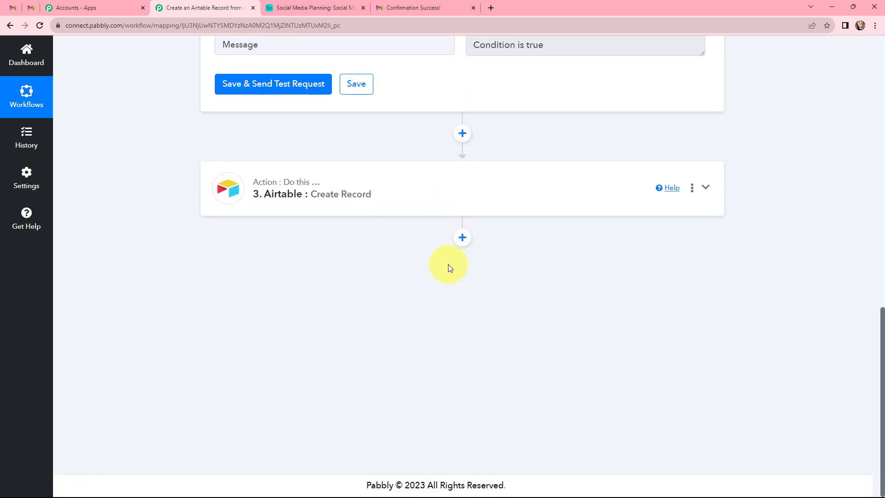
{"action": "left_click", "coordinate": [406, 185]}
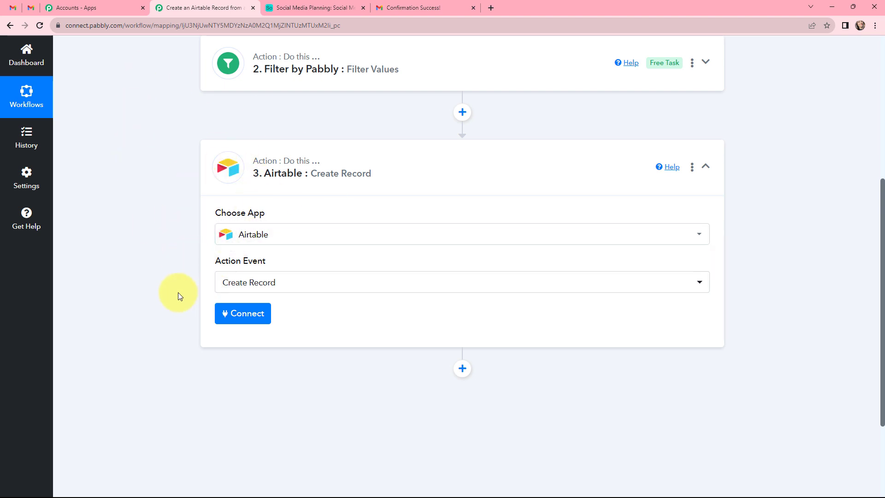
{"action": "left_click", "coordinate": [232, 317]}
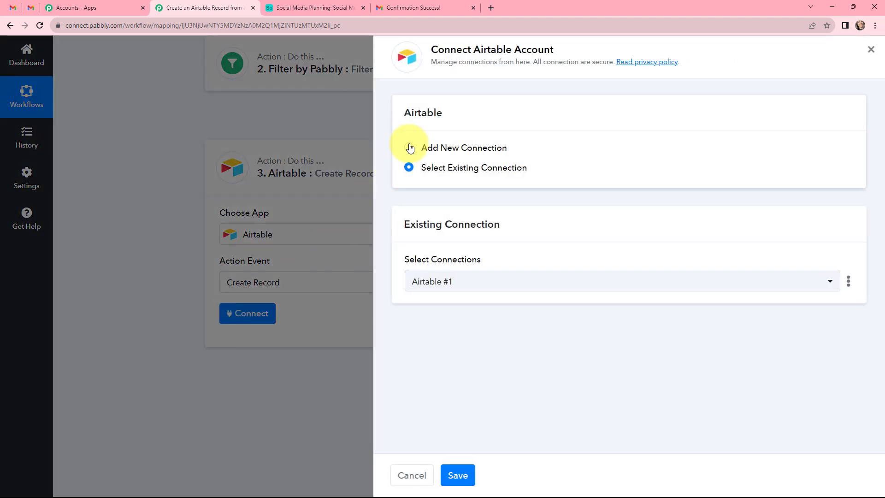
{"action": "left_click", "coordinate": [409, 148]}
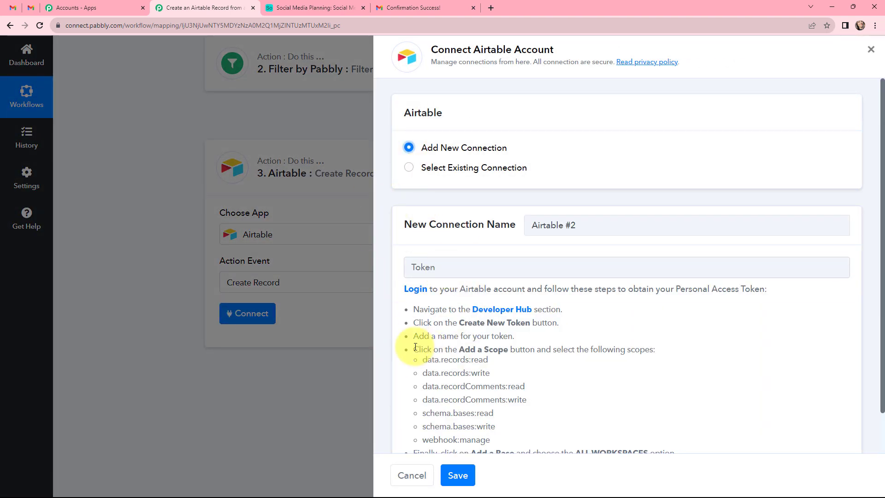
{"action": "scroll", "coordinate": [405, 328], "scroll_direction": "down", "scroll_amount": 1}
{"action": "left_click_drag", "start_coordinate": [400, 244], "coordinate": [683, 422]}
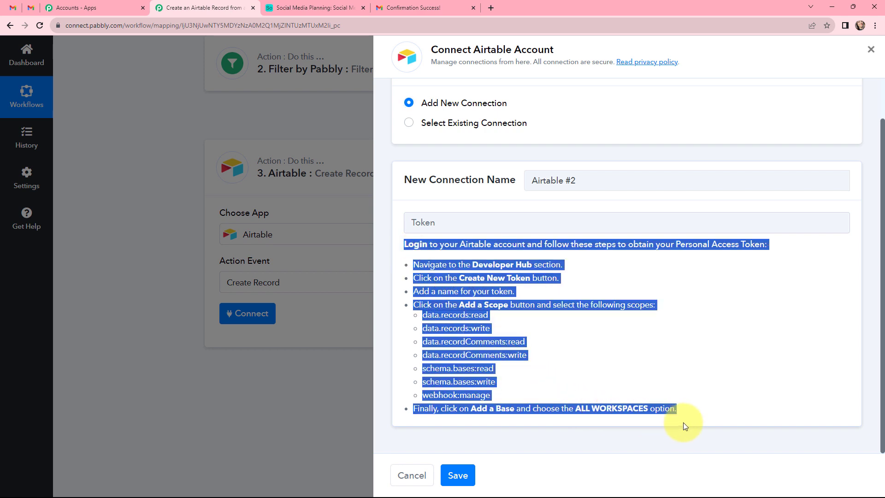
{"action": "left_click", "coordinate": [586, 356]}
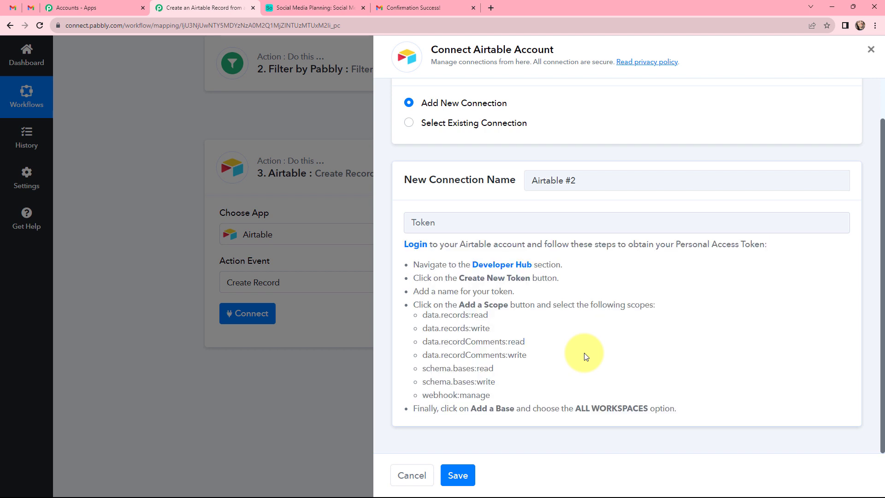
Step: Switch to Airtable, go to the Developer hub, and start a new personal access token named "Latest"
{"action": "key", "text": "ctrl+Tab"}
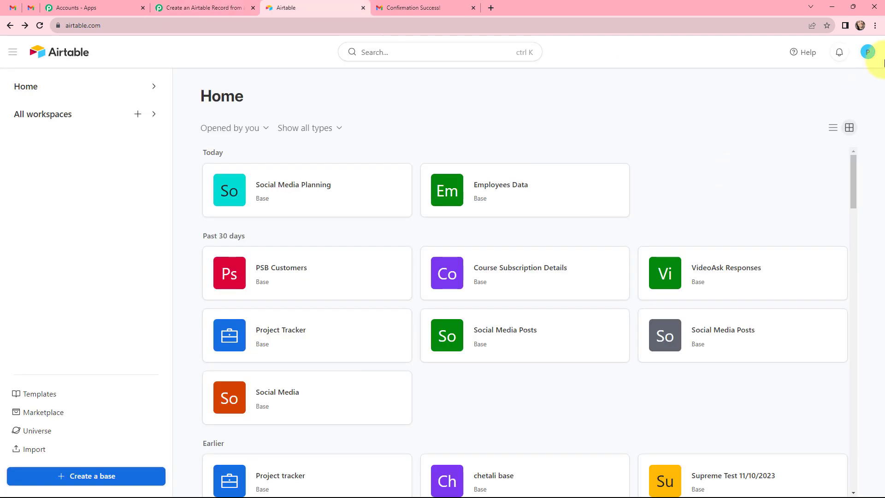
{"action": "left_click", "coordinate": [866, 53]}
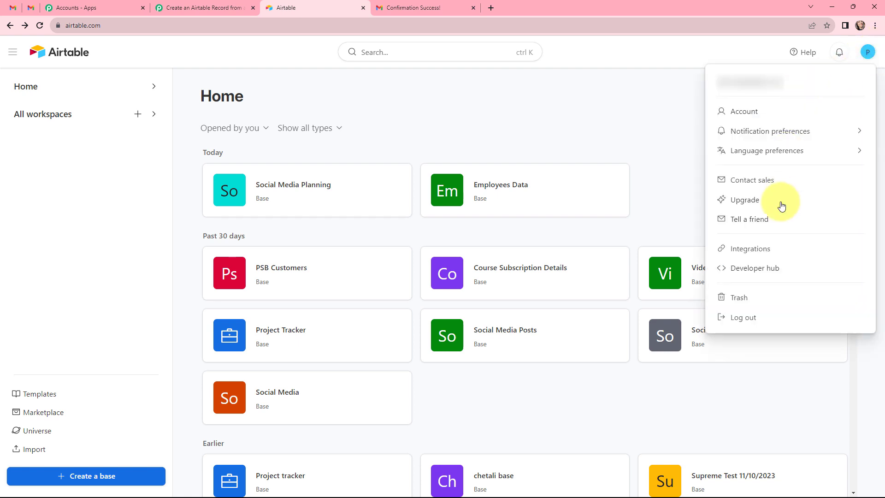
{"action": "left_click", "coordinate": [775, 267]}
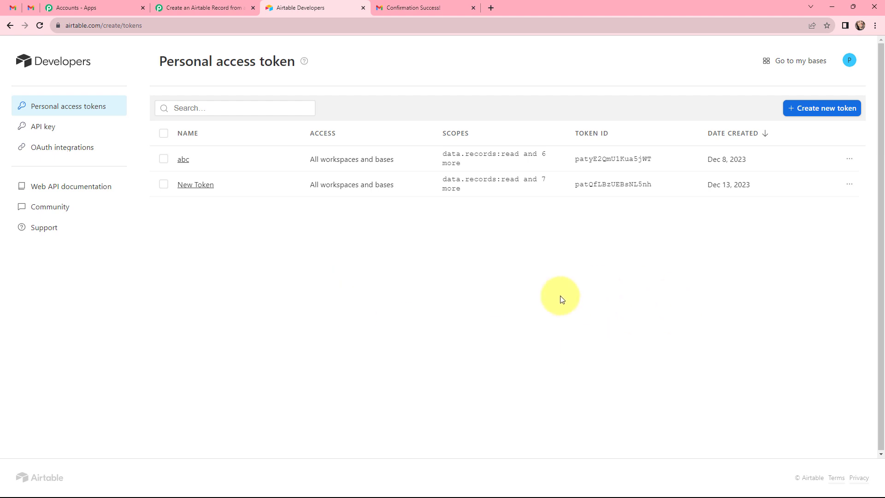
{"action": "left_click", "coordinate": [825, 111]}
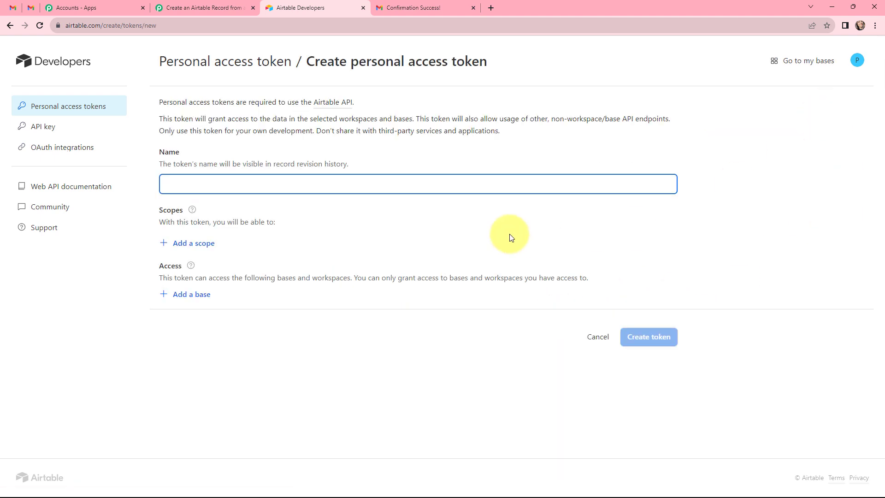
{"action": "type", "text": "Latest"}
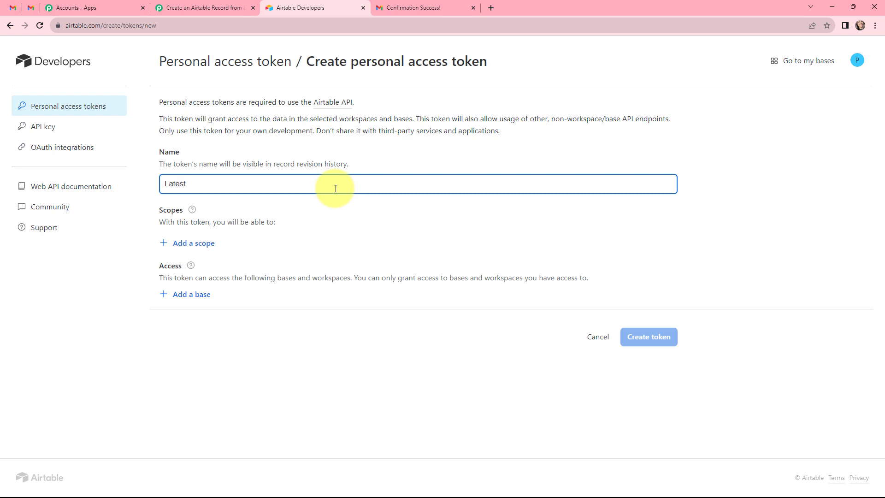
Step: Add the read and write scopes for data.records, data.recordComments and schema.bases, plus webhook:manage and user.email:read, to the token
{"action": "left_click", "coordinate": [194, 243]}
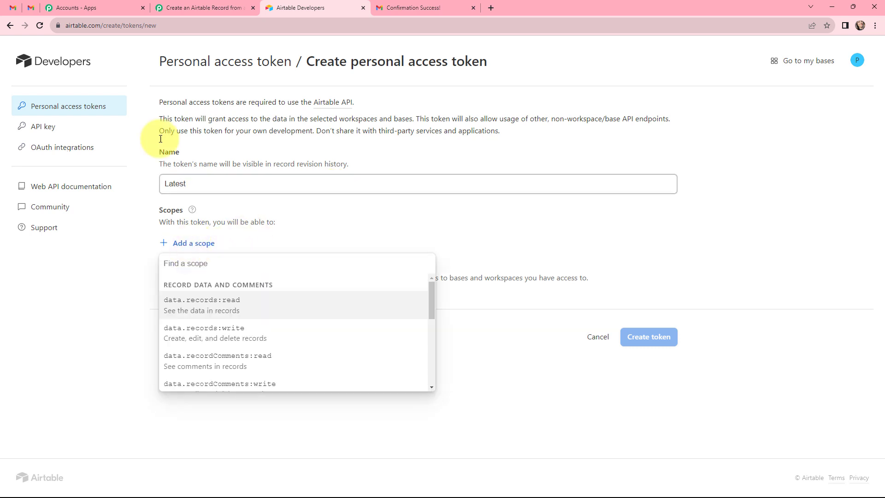
{"action": "left_click", "coordinate": [171, 8]}
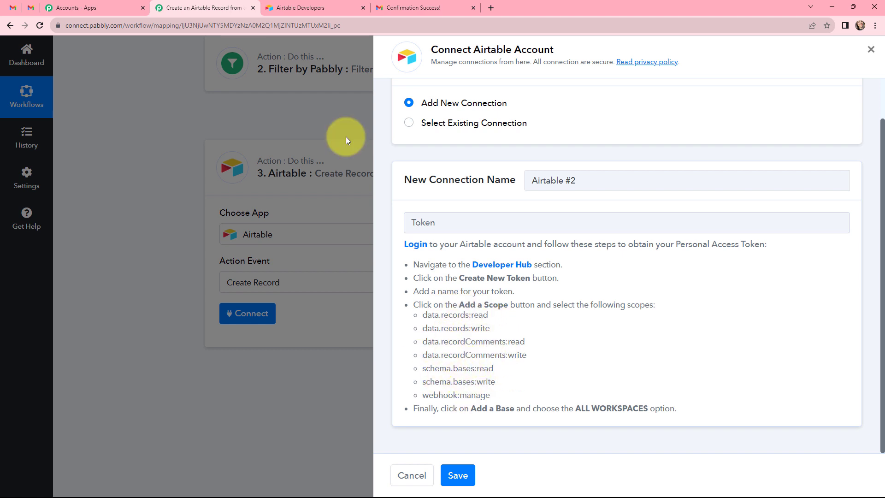
{"action": "left_click", "coordinate": [299, 6]}
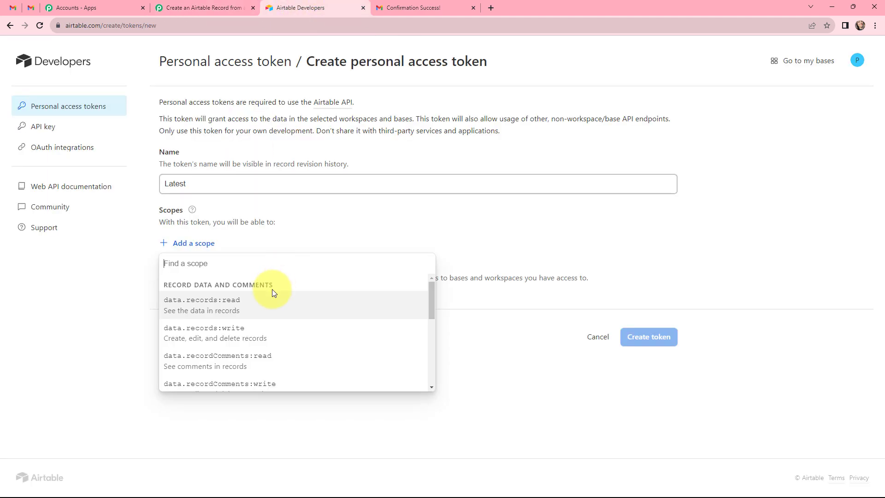
{"action": "left_click", "coordinate": [213, 300]}
{"action": "left_click", "coordinate": [195, 273]}
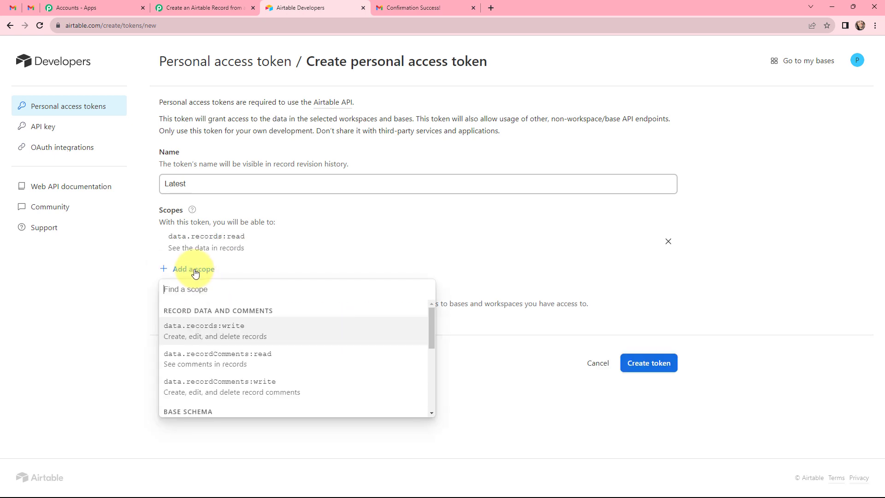
{"action": "left_click", "coordinate": [221, 337]}
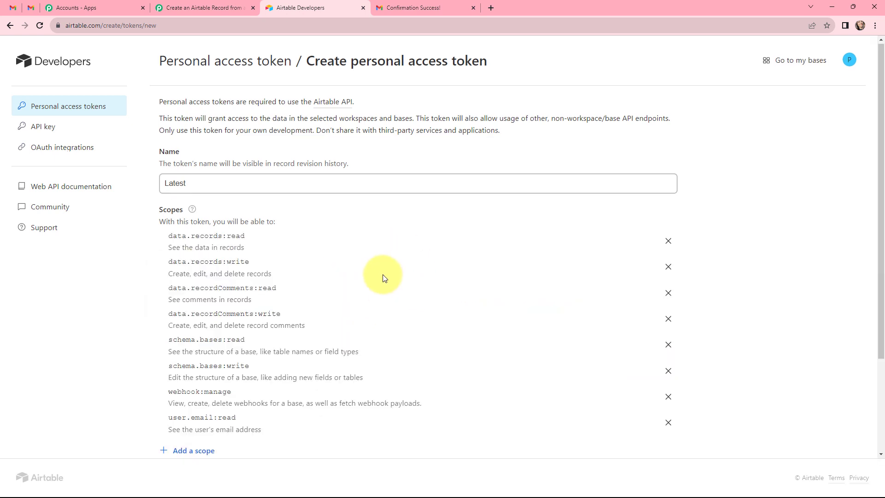
Step: Grant the token access to all current and future bases in all workspaces, and create it
{"action": "scroll", "coordinate": [382, 275], "scroll_direction": "down", "scroll_amount": 3}
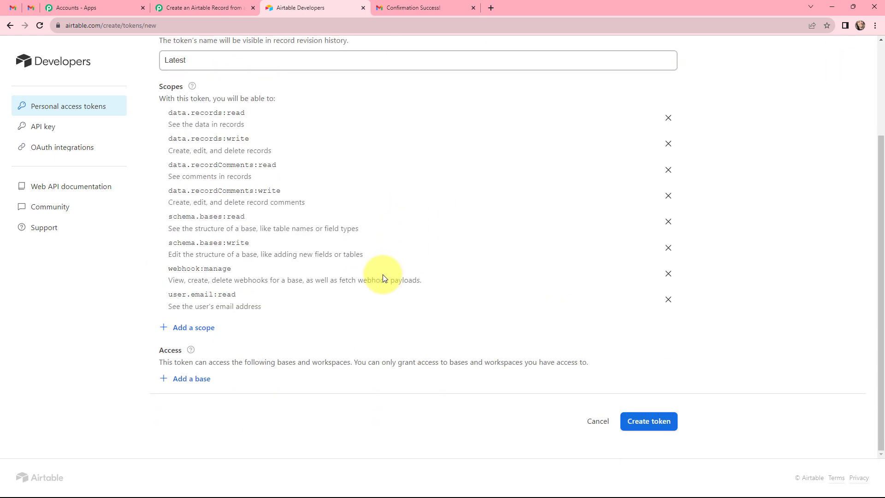
{"action": "left_click", "coordinate": [189, 380]}
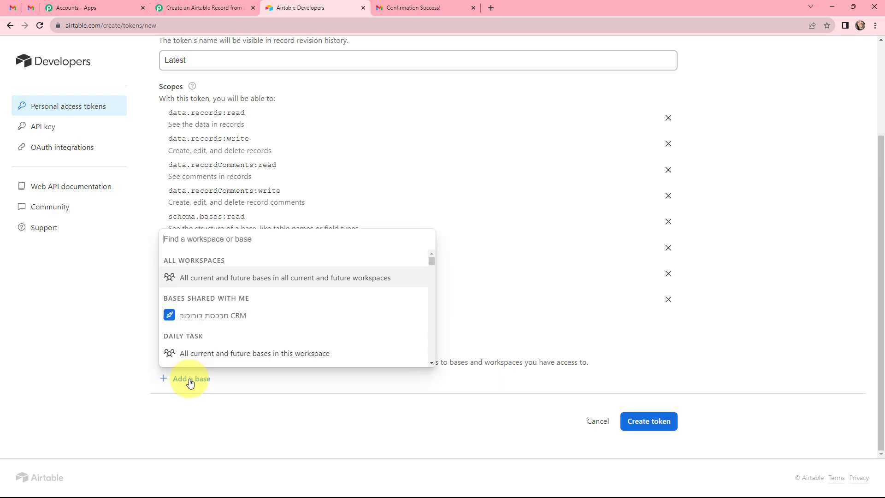
{"action": "left_click", "coordinate": [190, 276]}
{"action": "scroll", "coordinate": [507, 323], "scroll_direction": "down", "scroll_amount": 1}
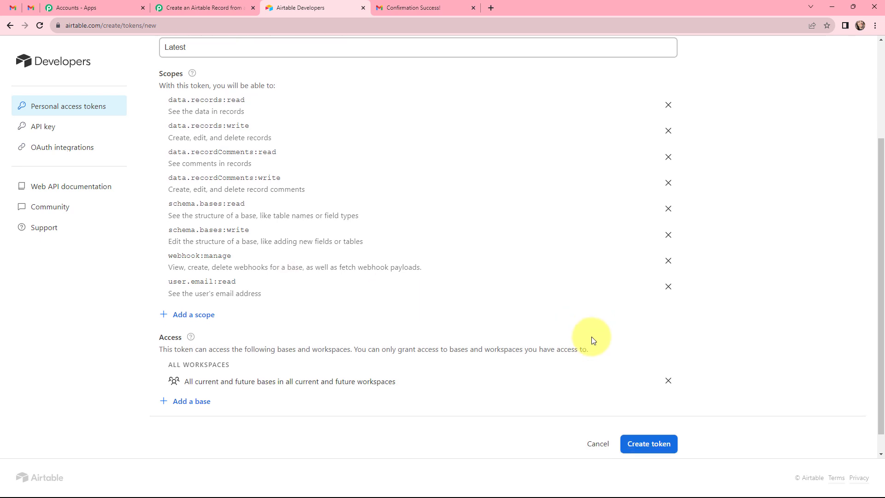
{"action": "left_click", "coordinate": [647, 421]}
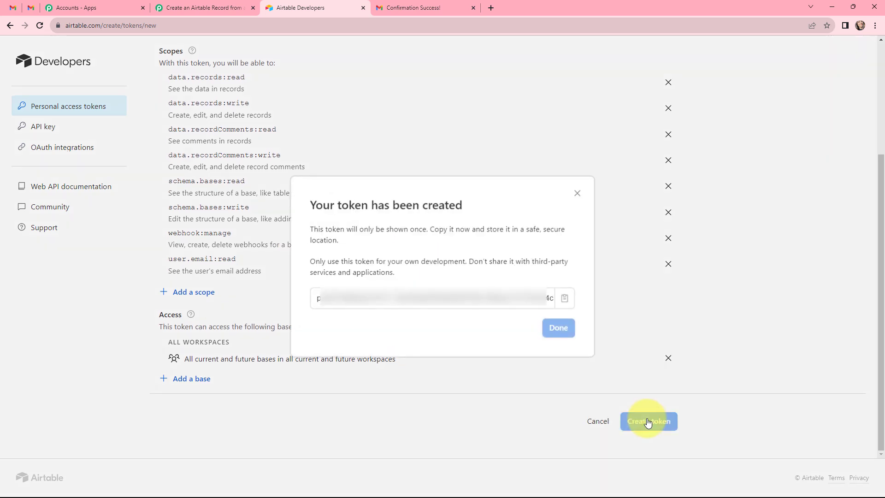
Step: Copy the new access token, paste it into the Token field of the Airtable connection in Pabbly Connect, and save the connection
{"action": "left_click", "coordinate": [565, 300]}
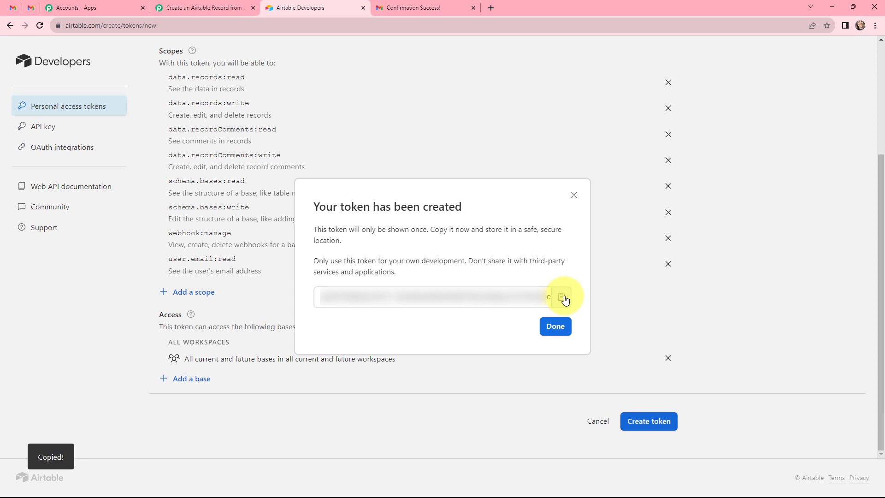
{"action": "left_click", "coordinate": [217, 7]}
{"action": "left_click", "coordinate": [424, 222]}
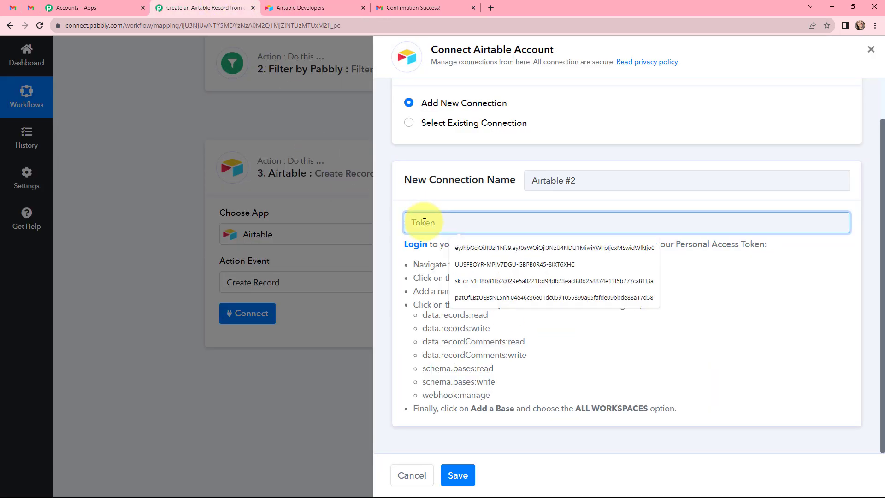
{"action": "key", "text": "ctrl+v"}
{"action": "left_click", "coordinate": [465, 474]}
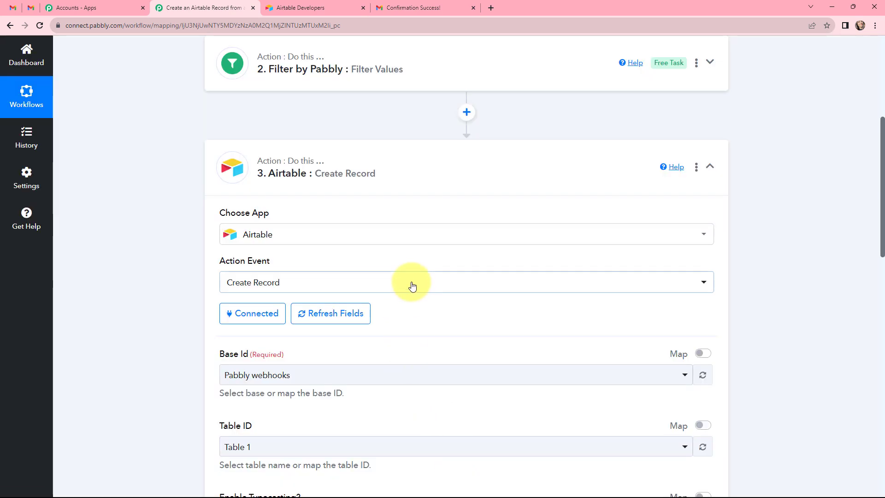
Step: Open the Social Media Planning base in Airtable, and select Social Media Planning as the base in Pabbly Connect's Create Record action
{"action": "scroll", "coordinate": [416, 252], "scroll_direction": "down", "scroll_amount": 2}
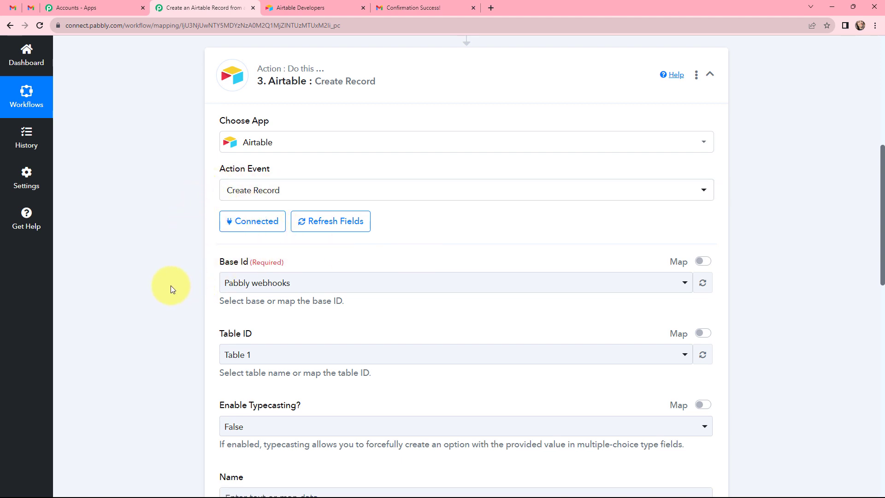
{"action": "key", "text": "ctrl+Tab"}
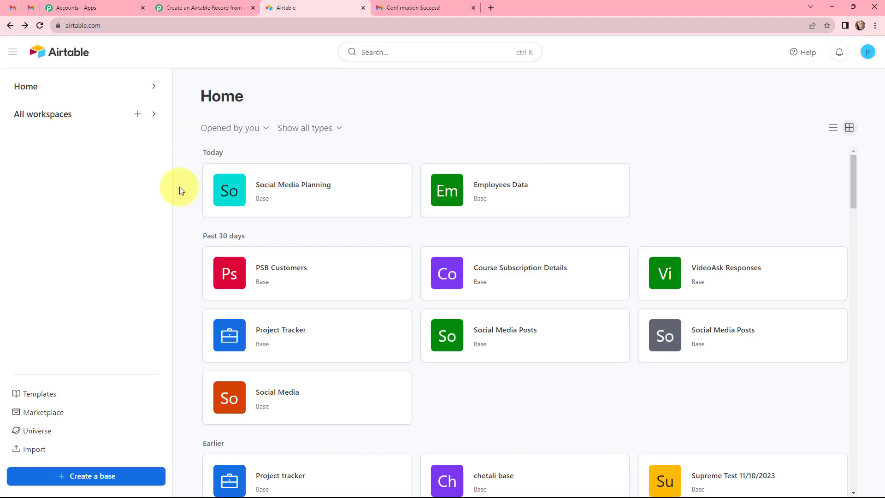
{"action": "left_click", "coordinate": [278, 190]}
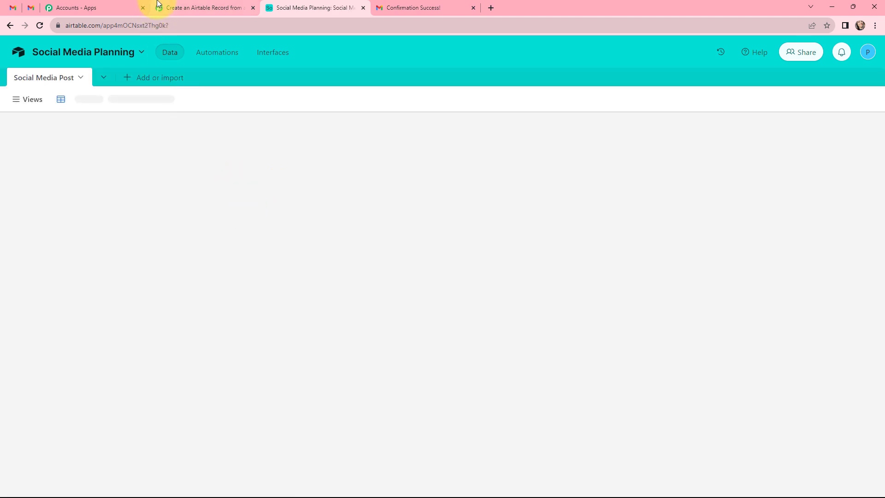
{"action": "left_click", "coordinate": [184, 7]}
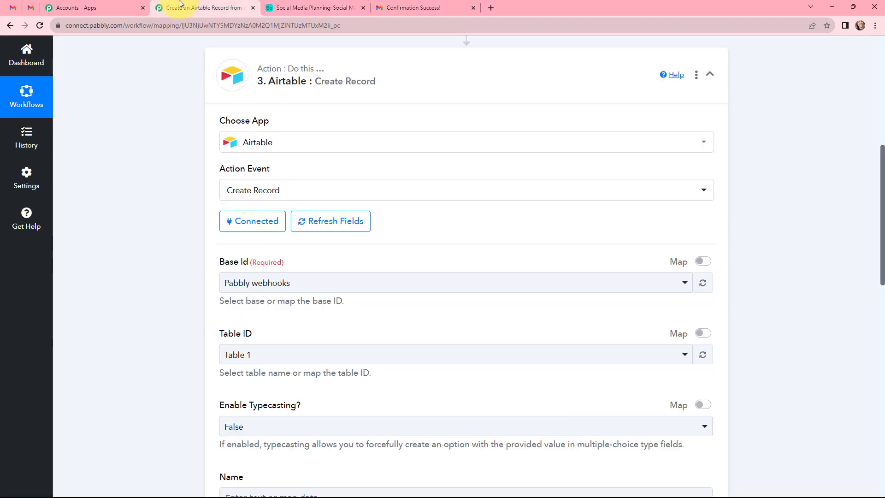
{"action": "left_click", "coordinate": [297, 284]}
{"action": "type", "text": "soci"}
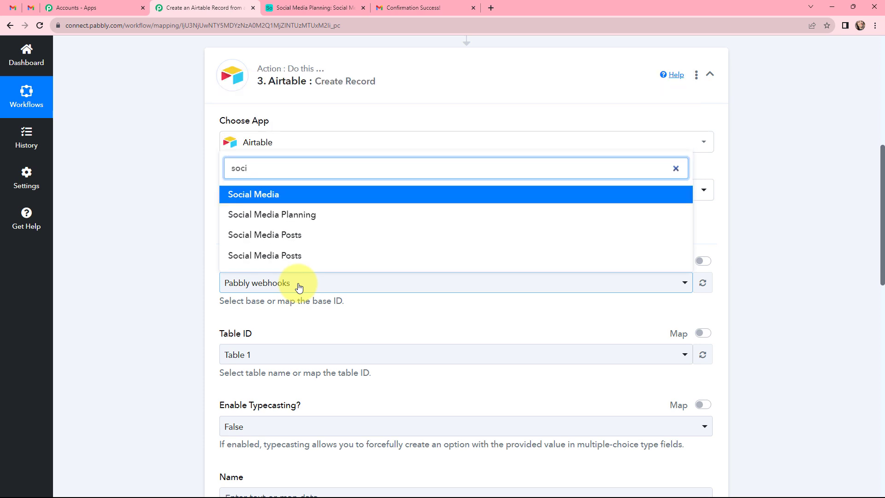
{"action": "left_click", "coordinate": [297, 215]}
{"action": "scroll", "coordinate": [266, 327], "scroll_direction": "down", "scroll_amount": 1}
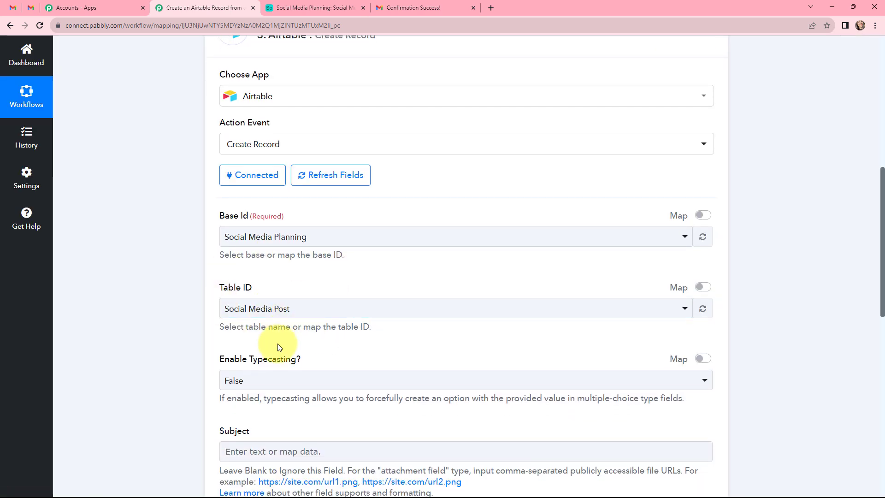
Step: Map the record's Subject field to the Subject value from the Email Parser trigger
{"action": "scroll", "coordinate": [280, 331], "scroll_direction": "down", "scroll_amount": 6}
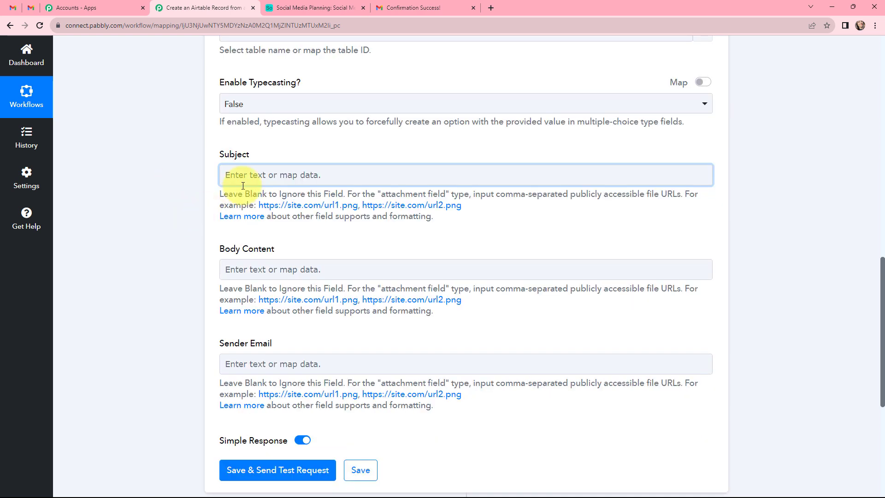
{"action": "left_click", "coordinate": [259, 176]}
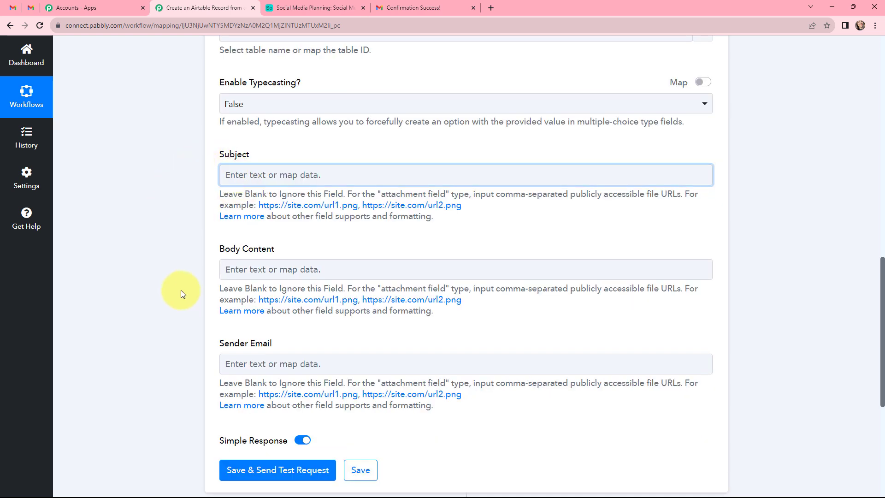
{"action": "left_click", "coordinate": [273, 176]}
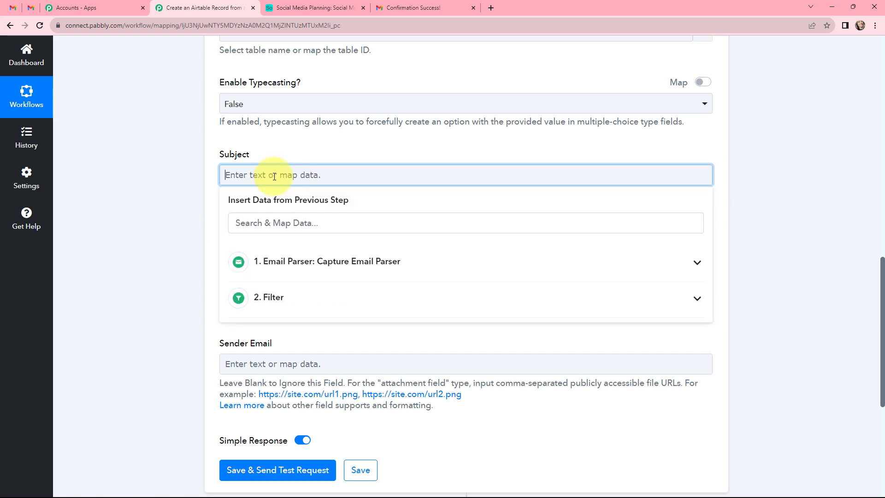
{"action": "left_click", "coordinate": [272, 224]}
{"action": "type", "text": "subje"}
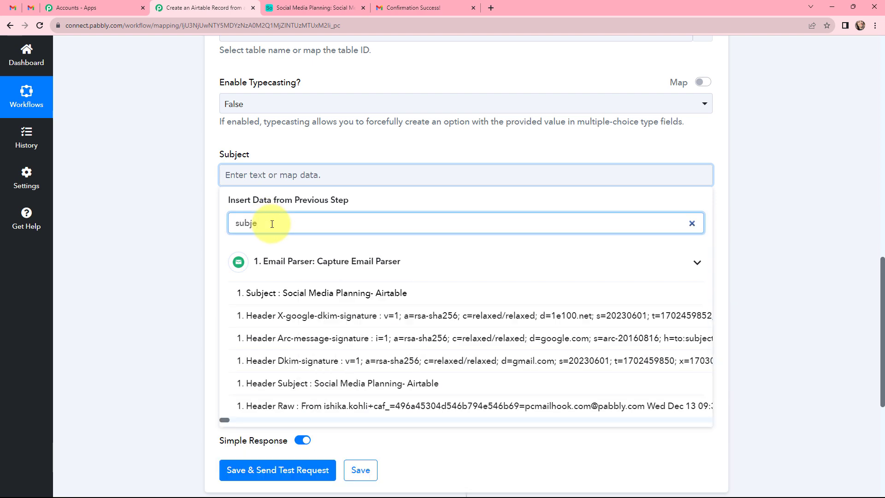
{"action": "left_click", "coordinate": [325, 293]}
{"action": "left_click", "coordinate": [192, 237]}
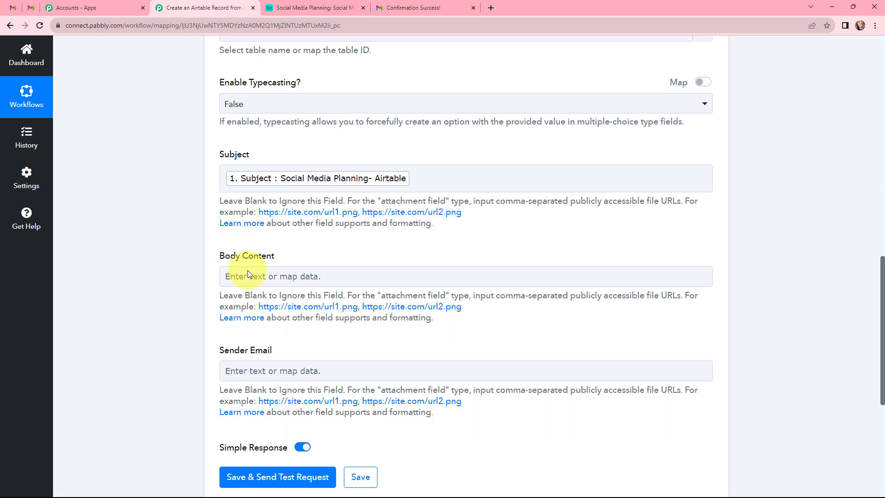
Step: Map the record's Body Content field to the Body Text value from the Email Parser trigger
{"action": "left_click", "coordinate": [253, 276]}
{"action": "left_click", "coordinate": [217, 326]}
{"action": "left_click", "coordinate": [257, 274]}
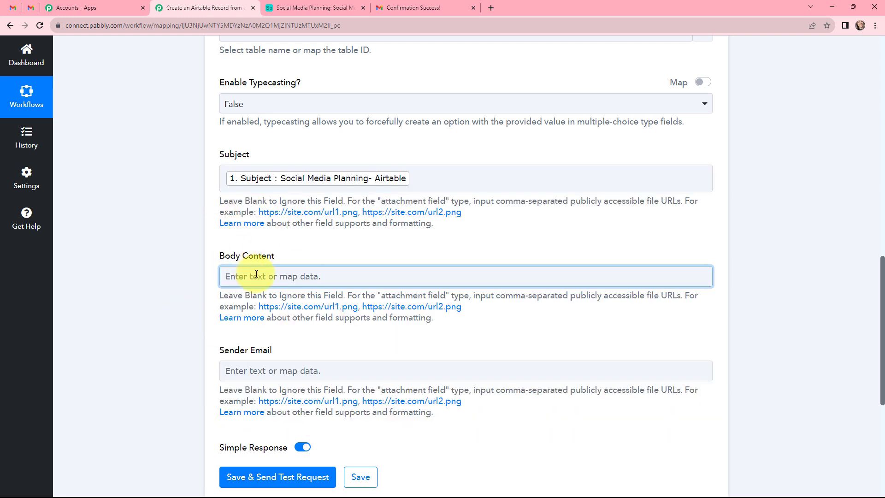
{"action": "left_click", "coordinate": [293, 322]}
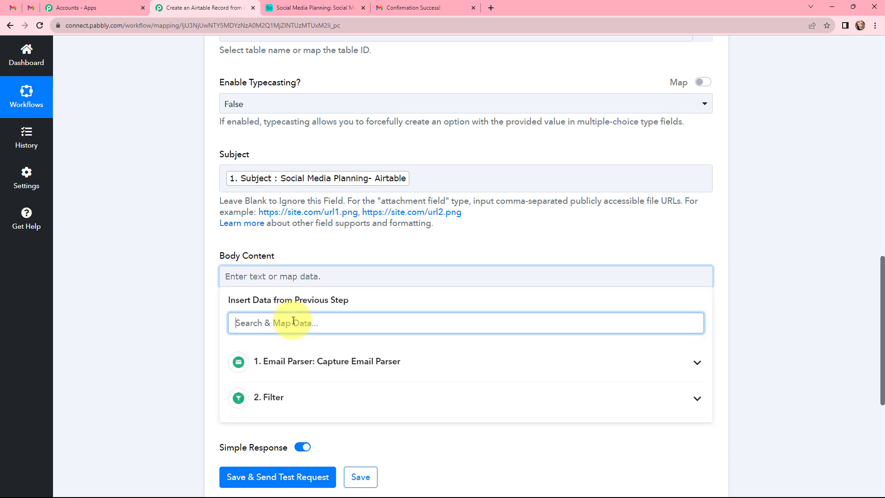
{"action": "type", "text": "body"}
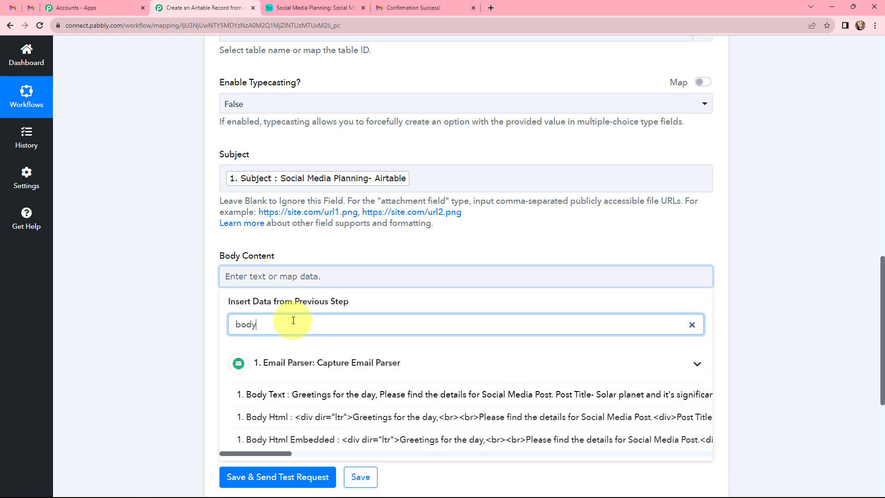
{"action": "left_click", "coordinate": [306, 399]}
{"action": "left_click", "coordinate": [167, 265]}
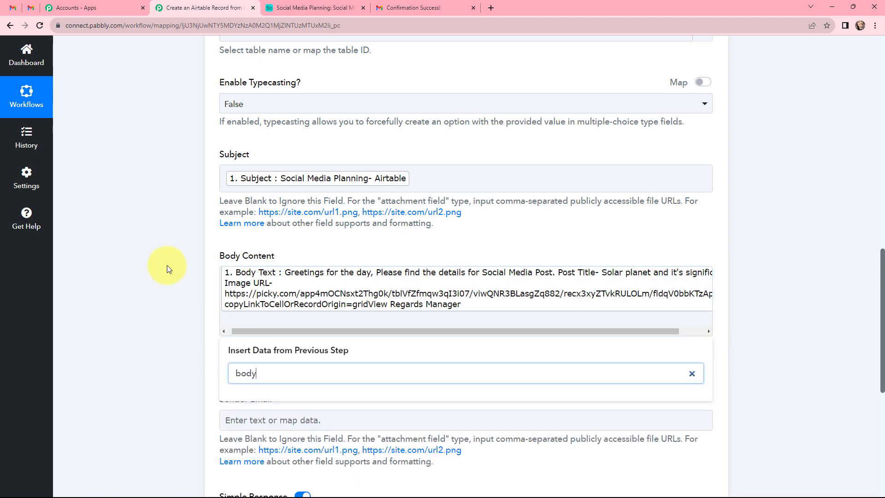
Step: Map the record's Sender Email field to the From 0 Address value from the Email Parser trigger
{"action": "scroll", "coordinate": [198, 300], "scroll_direction": "down", "scroll_amount": 2}
{"action": "left_click", "coordinate": [234, 330]}
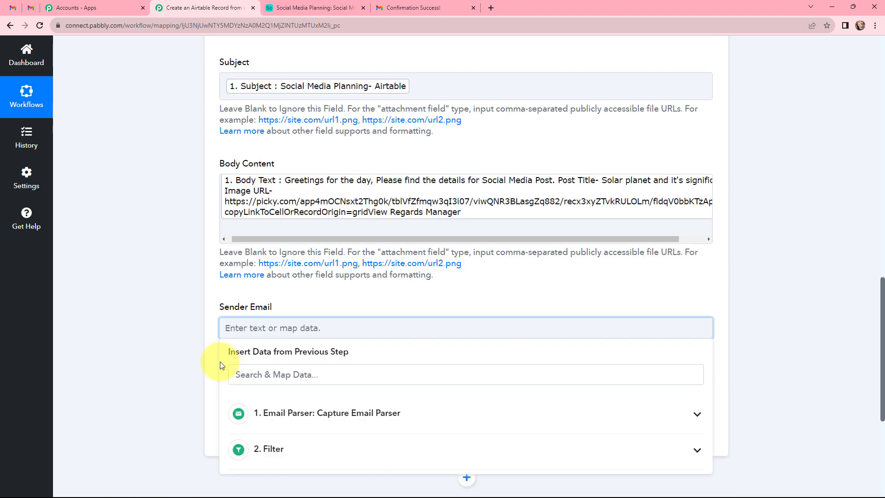
{"action": "left_click", "coordinate": [262, 412]}
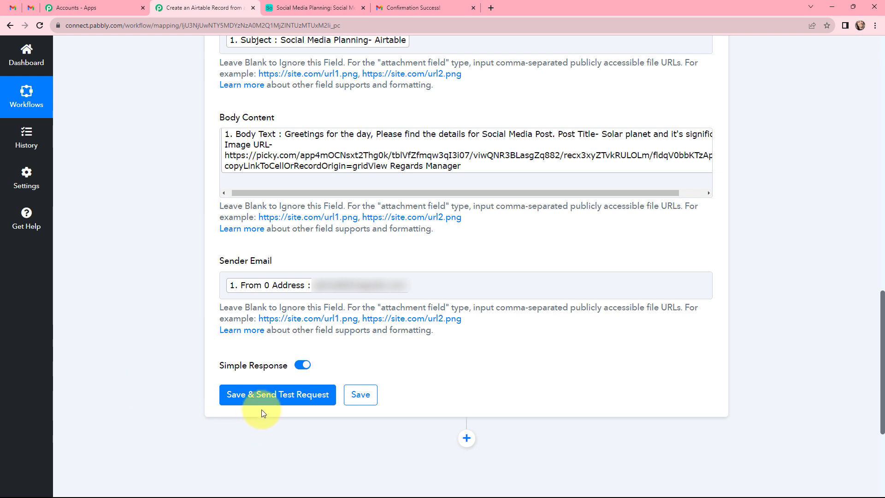
Step: Save the Create Record action with a test request, and check the new record's body content in Airtable's Social Media Post table
{"action": "left_click", "coordinate": [278, 396]}
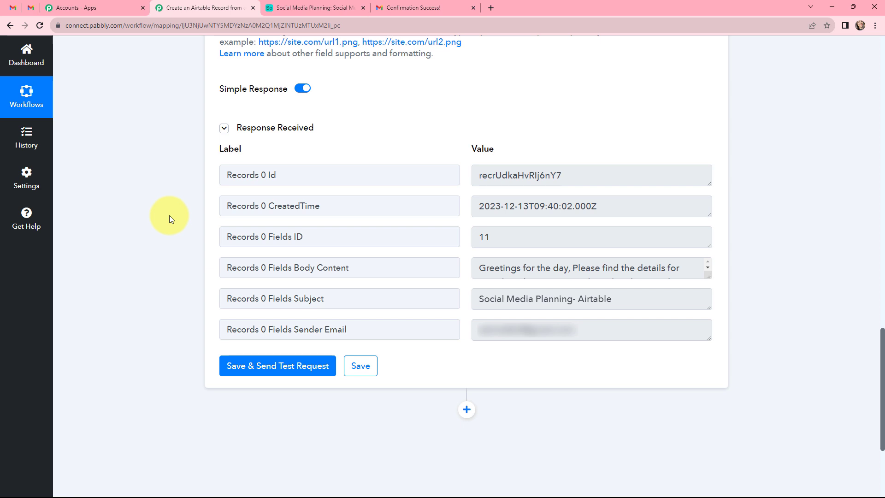
{"action": "key", "text": "ctrl+Tab"}
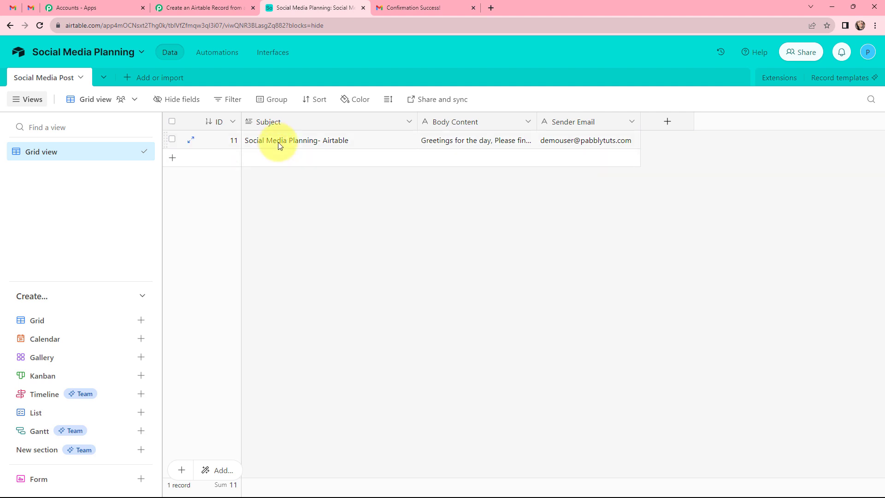
{"action": "left_click", "coordinate": [514, 141]}
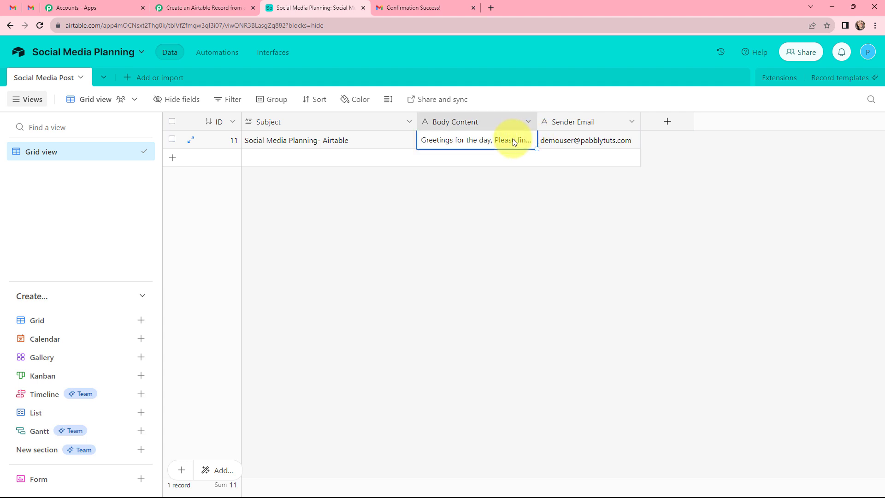